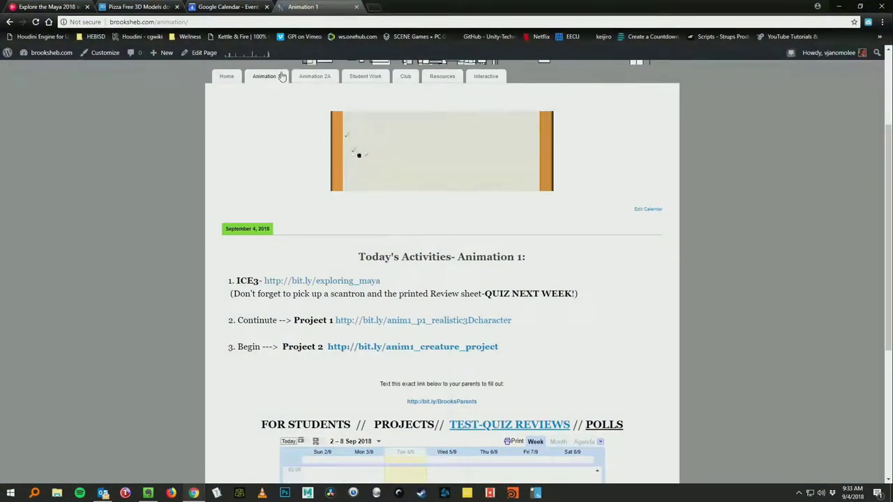
Step: Open the ICE3 bit.ly/exploring_maya link under Today's Activities in a new tab
{"action": "scroll", "coordinate": [315, 191], "scroll_direction": "down", "scroll_amount": 2}
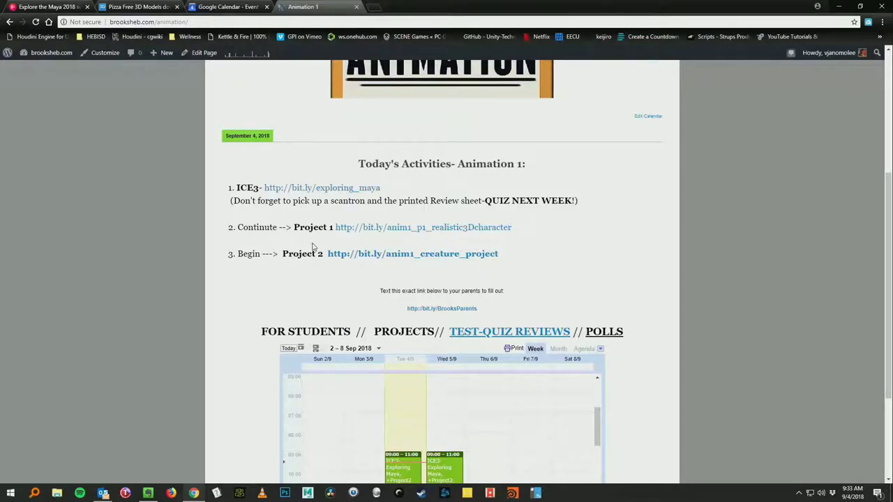
{"action": "left_click", "coordinate": [316, 190]}
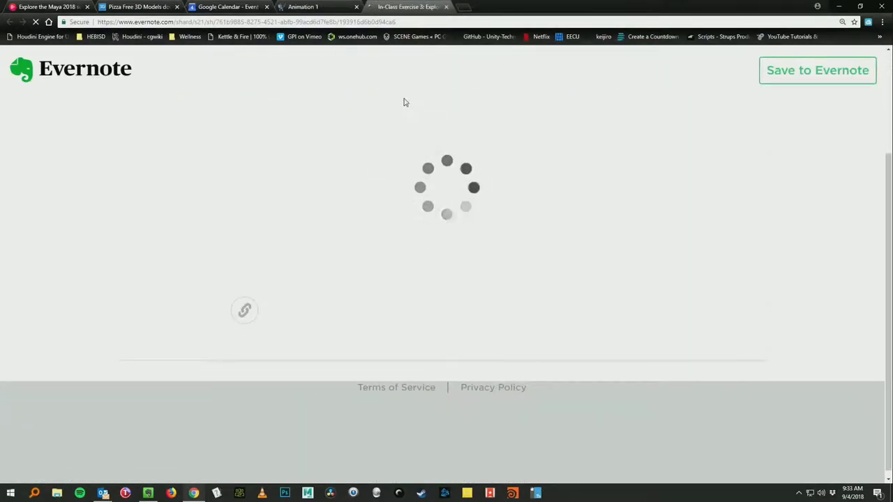
Step: Scroll down to the Instructions and highlight step 1's share drive folder path
{"action": "scroll", "coordinate": [447, 98], "scroll_direction": "down", "scroll_amount": 1}
{"action": "scroll", "coordinate": [656, 147], "scroll_direction": "down", "scroll_amount": 5}
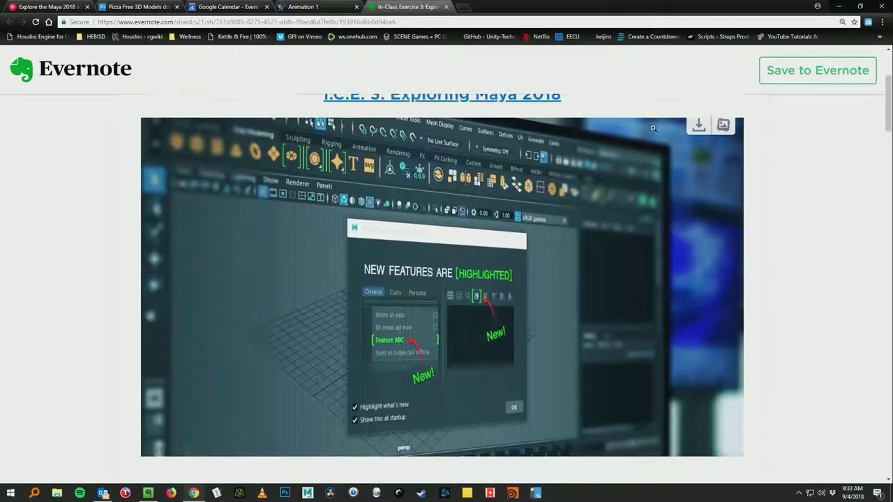
{"action": "scroll", "coordinate": [628, 176], "scroll_direction": "down", "scroll_amount": 5}
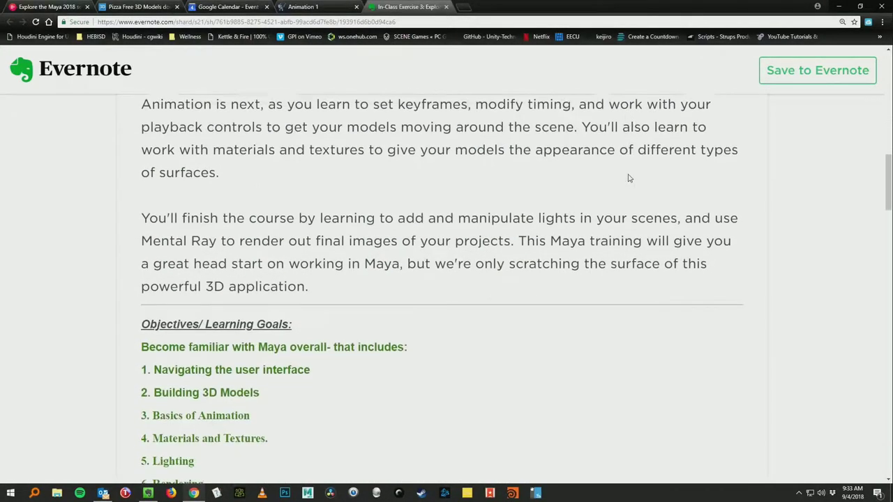
{"action": "scroll", "coordinate": [187, 180], "scroll_direction": "down", "scroll_amount": 3}
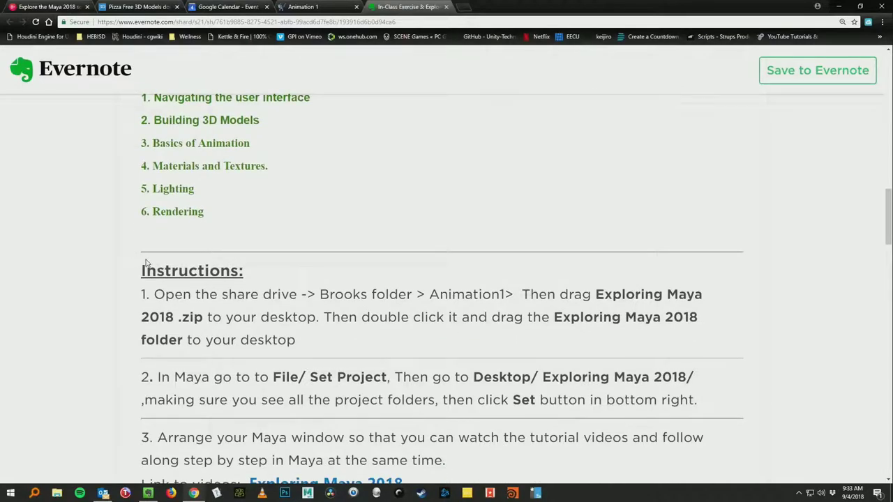
{"action": "scroll", "coordinate": [146, 262], "scroll_direction": "down", "scroll_amount": 2}
{"action": "left_click_drag", "start_coordinate": [142, 131], "coordinate": [246, 133]}
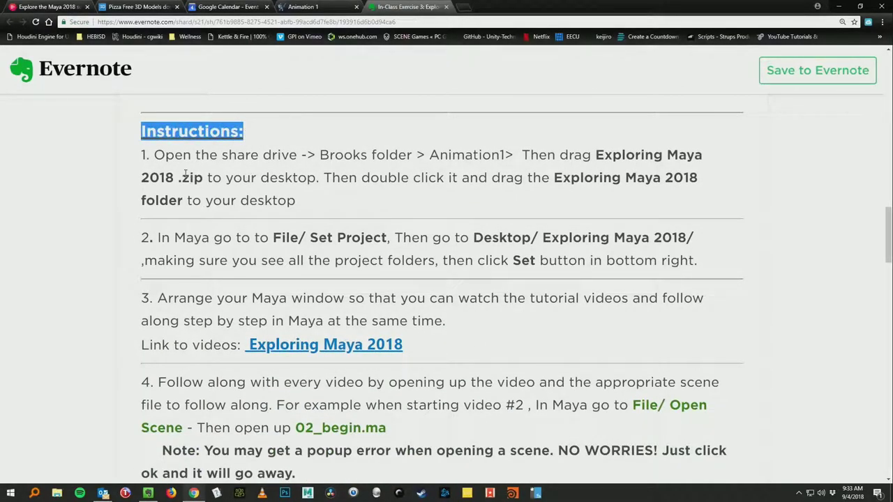
{"action": "left_click_drag", "start_coordinate": [155, 152], "coordinate": [518, 158]}
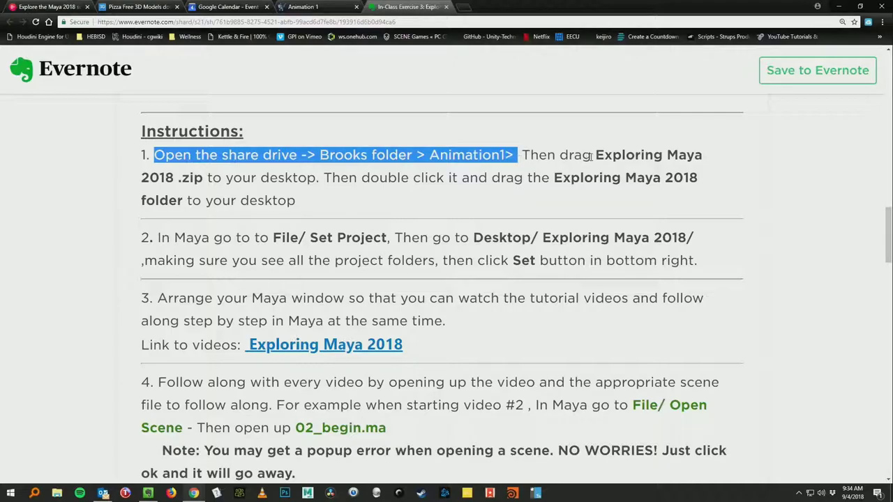
Step: Highlight the Exploring Maya 2018 .zip step and bring up File Explorer at This PC
{"action": "left_click_drag", "start_coordinate": [596, 155], "coordinate": [307, 179]}
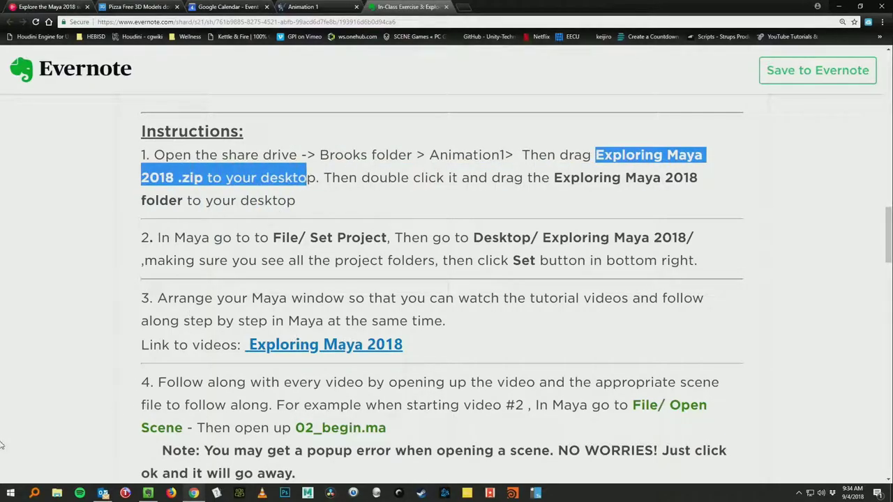
{"action": "left_click", "coordinate": [57, 493]}
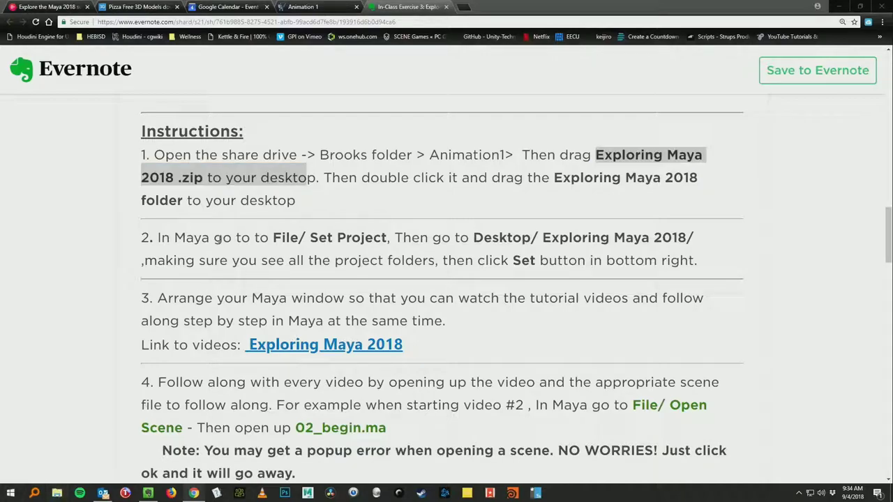
Step: Copy Exploring Maya 2018.zip from Brooks(Bell) > Animation 1 onto the desktop
{"action": "scroll", "coordinate": [140, 119], "scroll_direction": "up", "scroll_amount": 6}
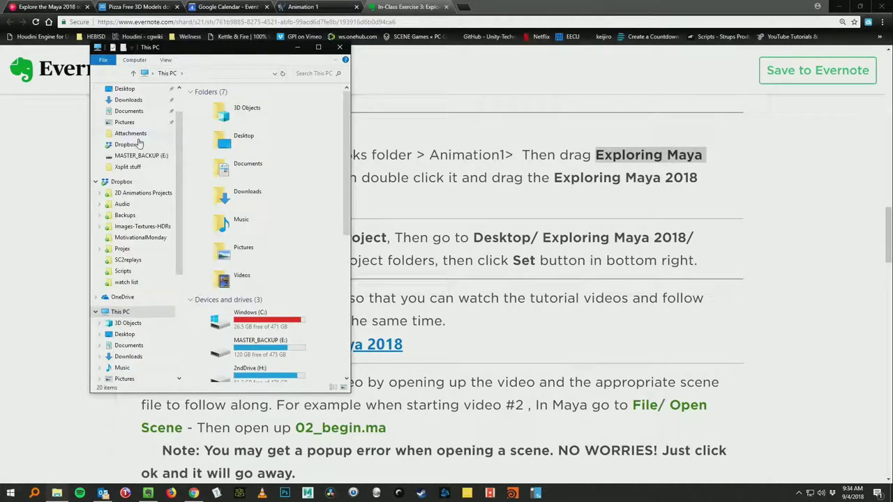
{"action": "left_click", "coordinate": [129, 108]}
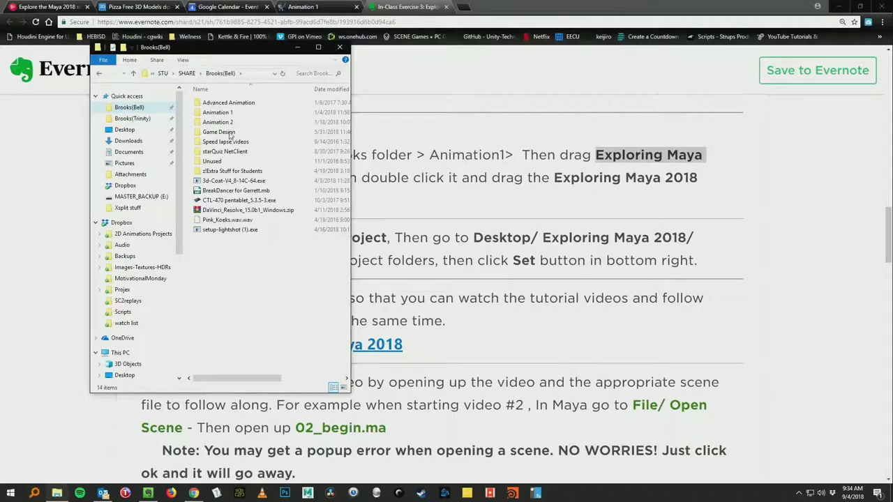
{"action": "double_click", "coordinate": [218, 112]}
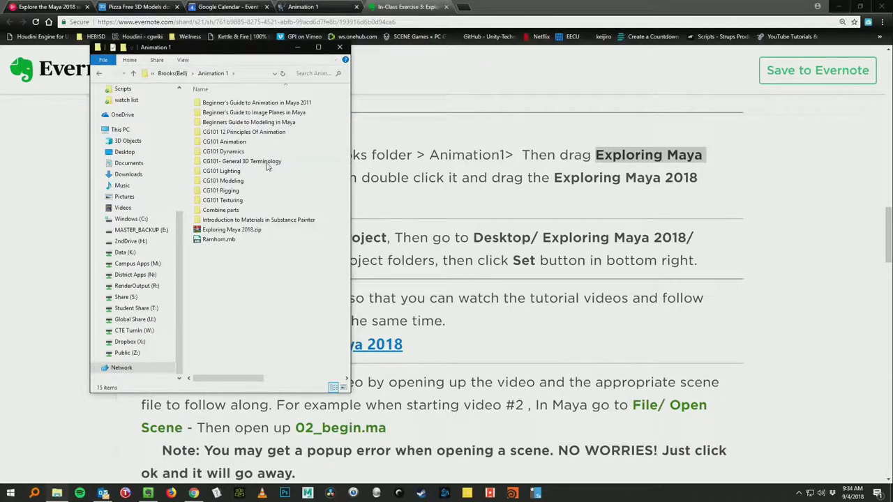
{"action": "left_click_drag", "start_coordinate": [251, 49], "coordinate": [180, 56]}
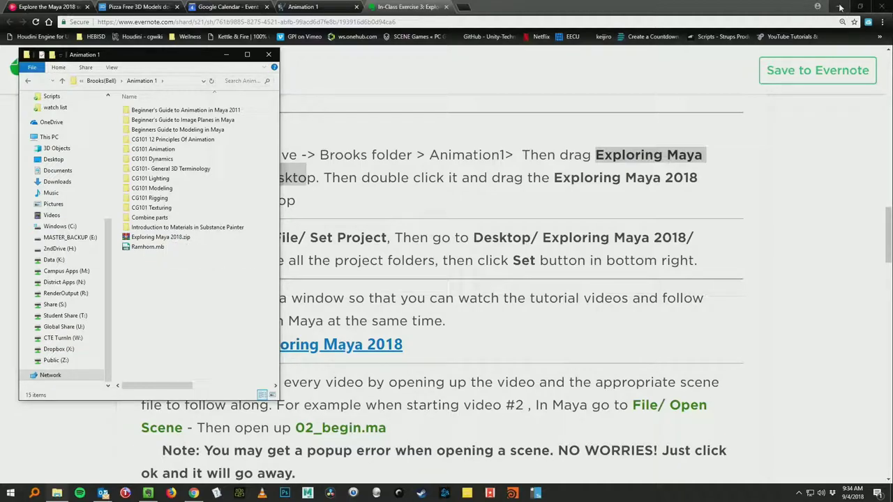
{"action": "left_click", "coordinate": [838, 6]}
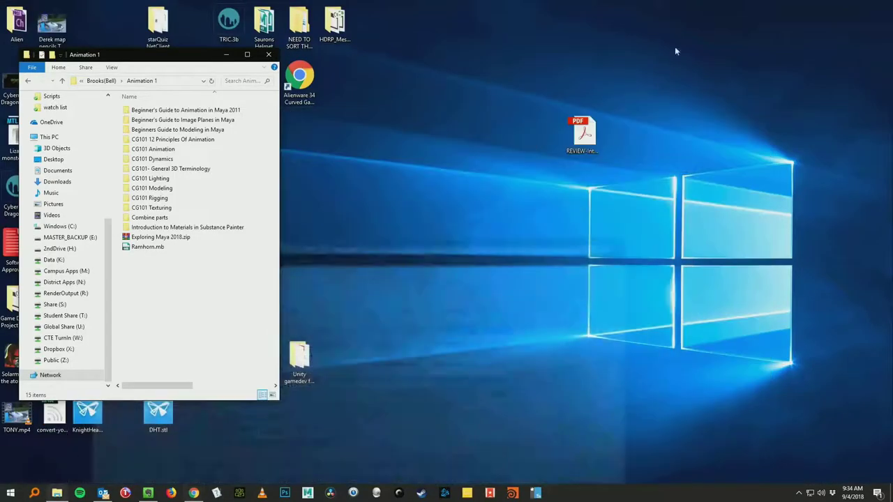
{"action": "left_click_drag", "start_coordinate": [127, 243], "coordinate": [422, 187]}
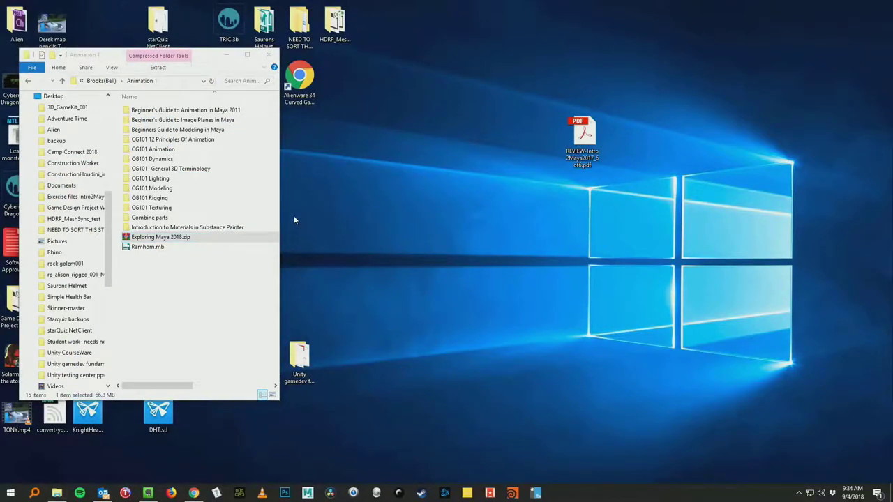
{"action": "left_click", "coordinate": [275, 56]}
{"action": "left_click_drag", "start_coordinate": [534, 115], "coordinate": [383, 212]}
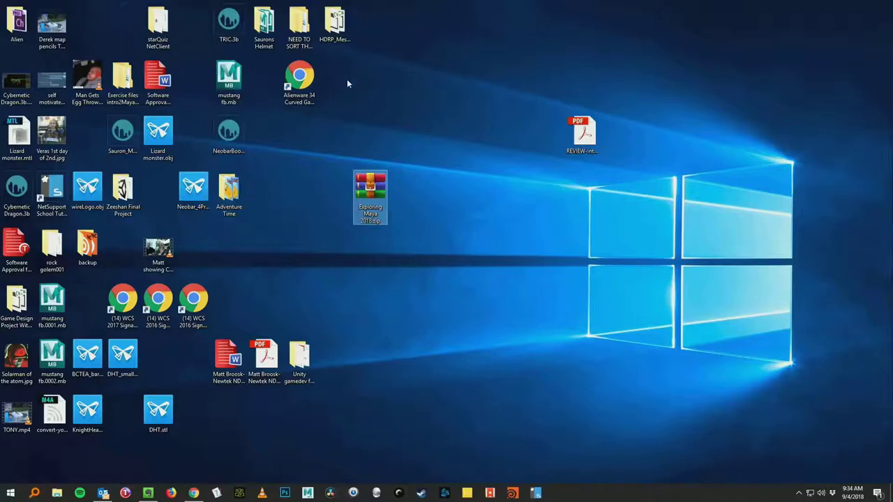
Step: Open Exploring Maya 2018.zip in WinRAR and extract the Exploring Maya 2018 folder to the desktop
{"action": "double_click", "coordinate": [356, 194]}
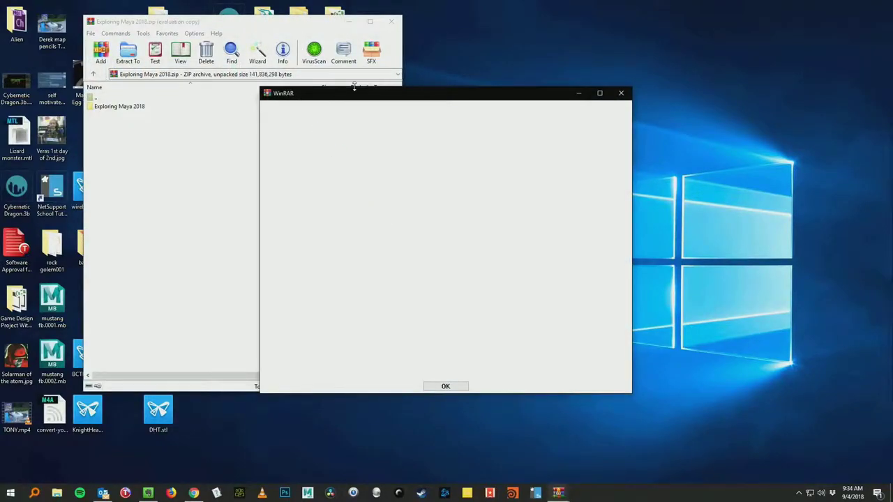
{"action": "left_click", "coordinate": [621, 93]}
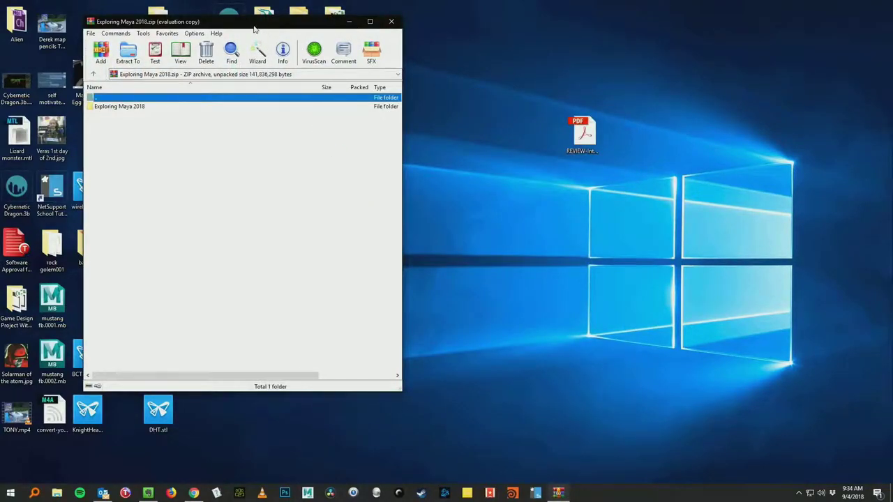
{"action": "left_click_drag", "start_coordinate": [255, 29], "coordinate": [611, 45]}
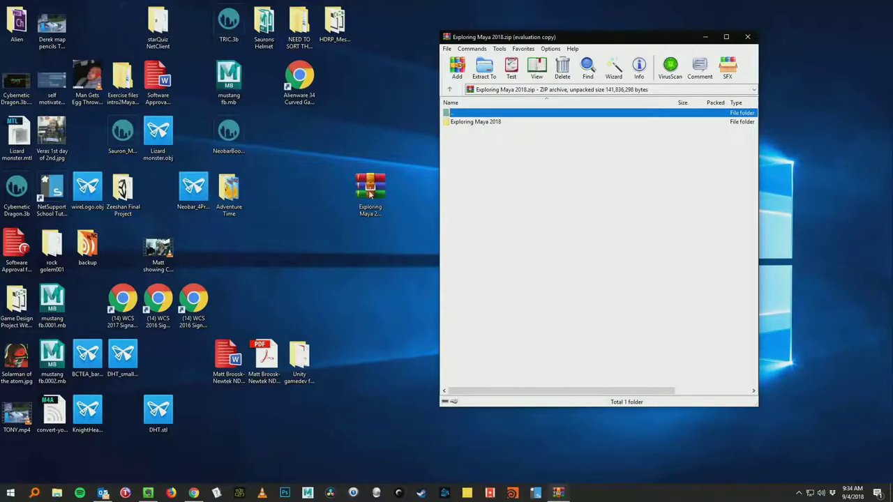
{"action": "left_click_drag", "start_coordinate": [450, 125], "coordinate": [301, 181]}
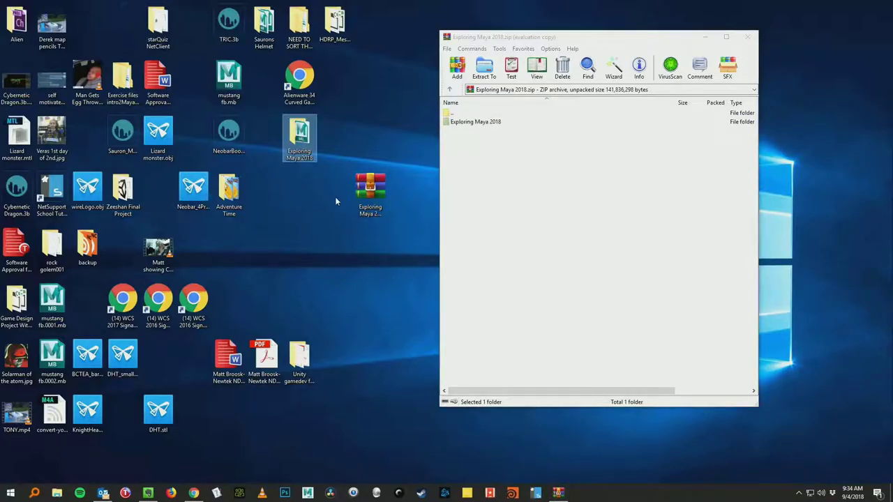
Step: Close WinRAR and delete Exploring Maya 2018.zip from the desktop
{"action": "left_click", "coordinate": [747, 36]}
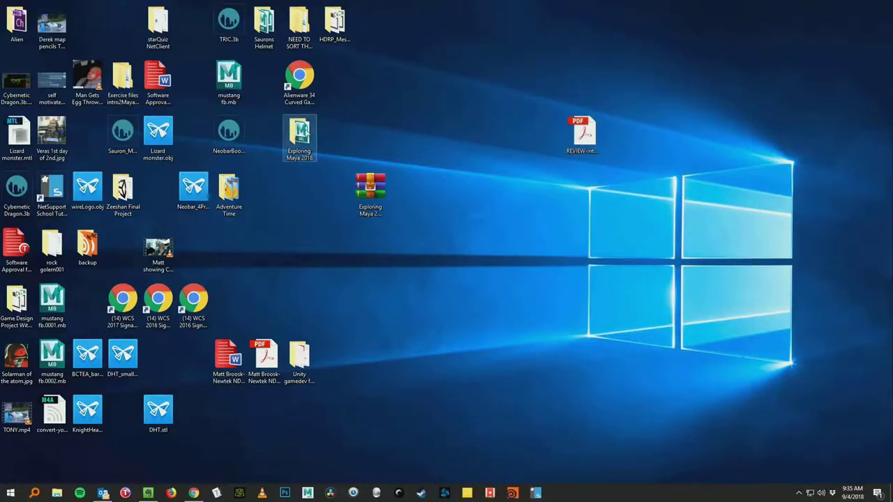
{"action": "left_click_drag", "start_coordinate": [300, 137], "coordinate": [531, 268]}
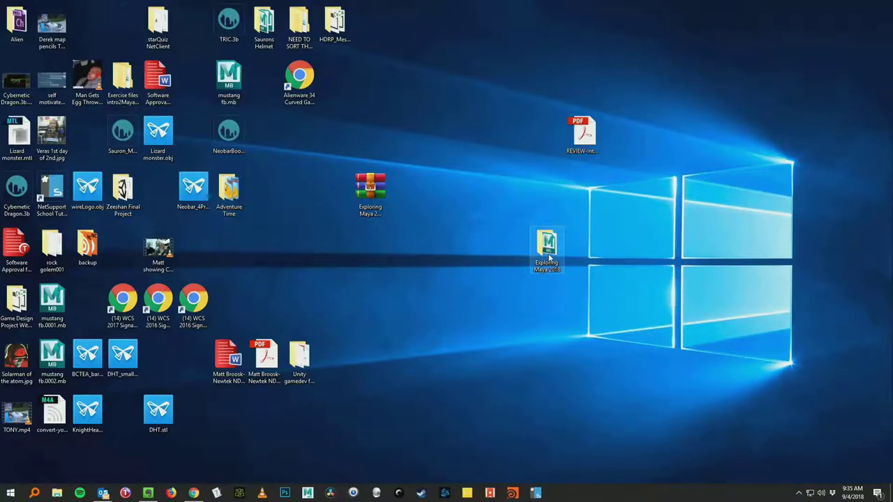
{"action": "left_click_drag", "start_coordinate": [382, 197], "coordinate": [478, 237]}
{"action": "key", "text": "Delete"}
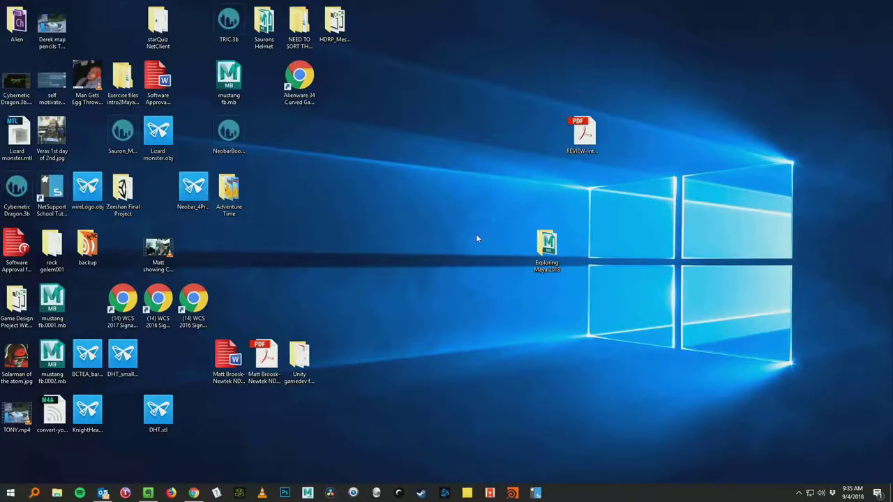
Step: Check the Exploring Maya 2018 folder's 15 project items, then return to the Evernote instructions
{"action": "left_click_drag", "start_coordinate": [545, 244], "coordinate": [476, 196]}
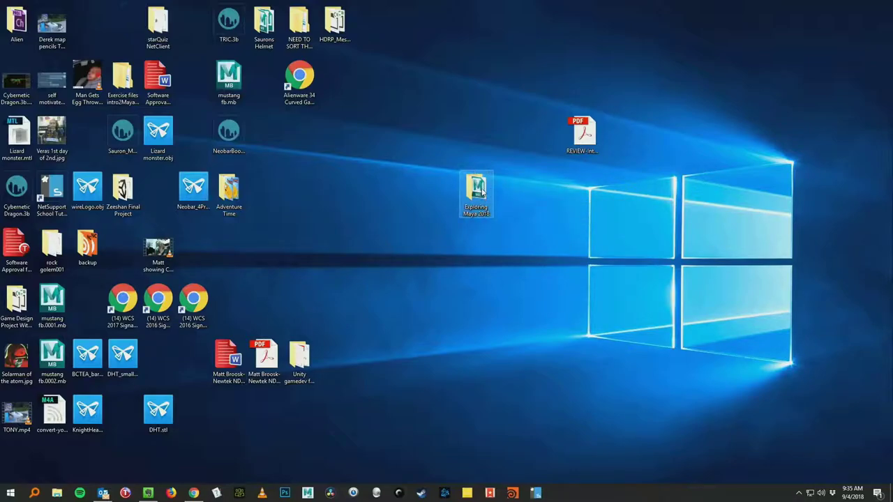
{"action": "double_click", "coordinate": [479, 192]}
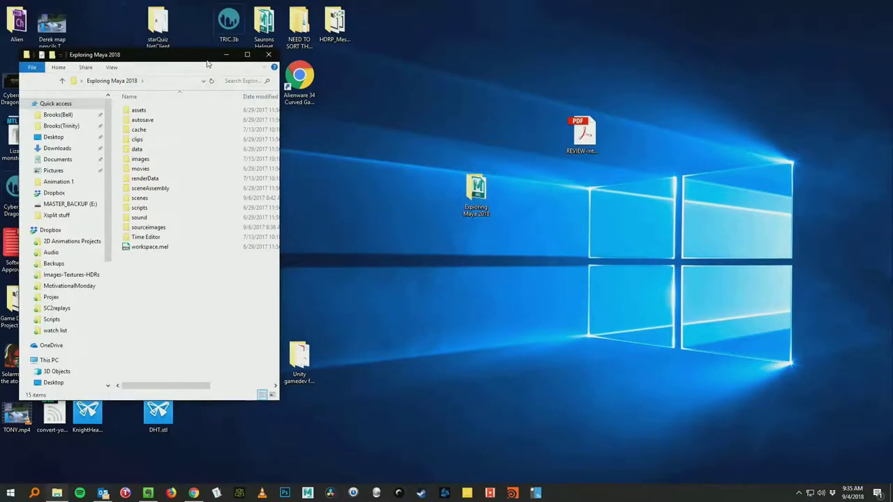
{"action": "left_click_drag", "start_coordinate": [207, 64], "coordinate": [293, 72]}
{"action": "left_click", "coordinate": [193, 493]}
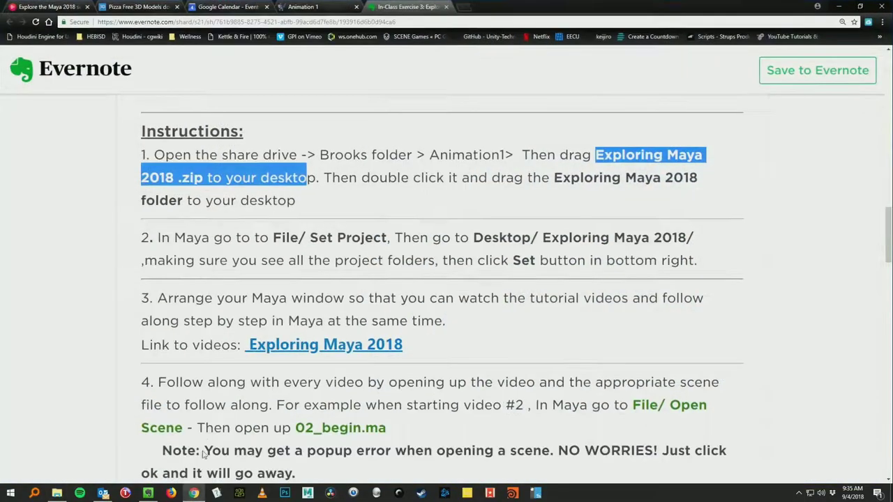
Step: Follow the Exploring Maya 2018 course link to Pluralsight, sign in, and shrink the browser rightward
{"action": "left_click", "coordinate": [287, 348]}
{"action": "left_click", "coordinate": [222, 248]}
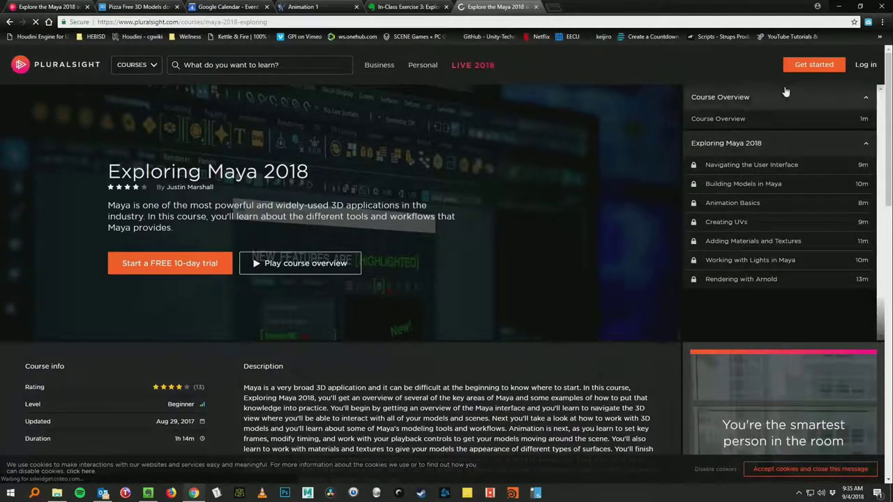
{"action": "left_click", "coordinate": [865, 65]}
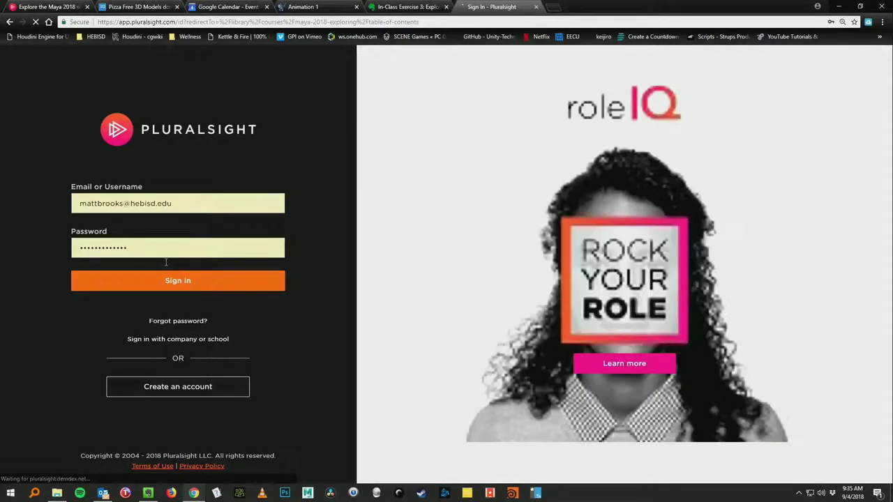
{"action": "left_click", "coordinate": [163, 281]}
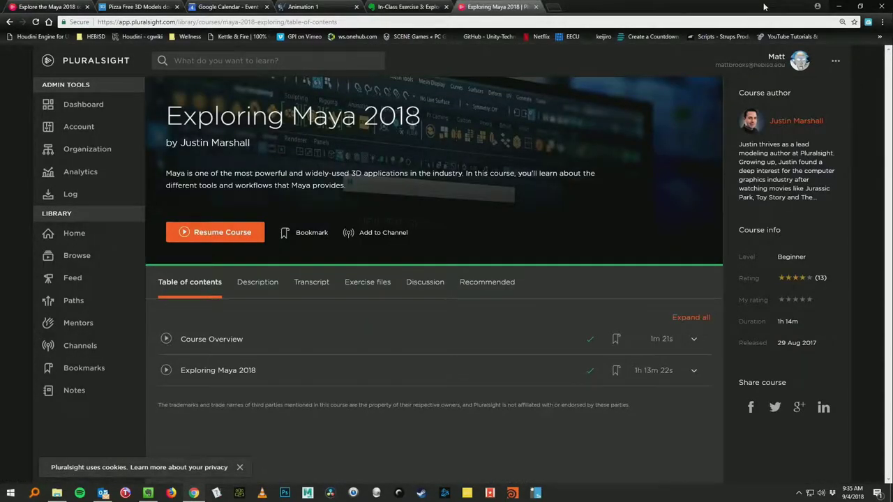
{"action": "left_click_drag", "start_coordinate": [764, 7], "coordinate": [683, 47]}
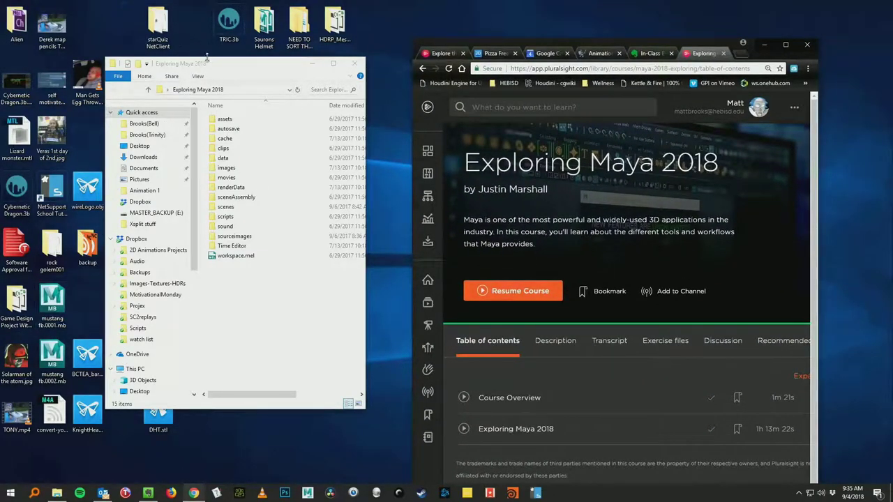
Step: Launch Autodesk Maya 2018 by searching 'maya' in the Start menu
{"action": "left_click_drag", "start_coordinate": [210, 63], "coordinate": [374, 67]}
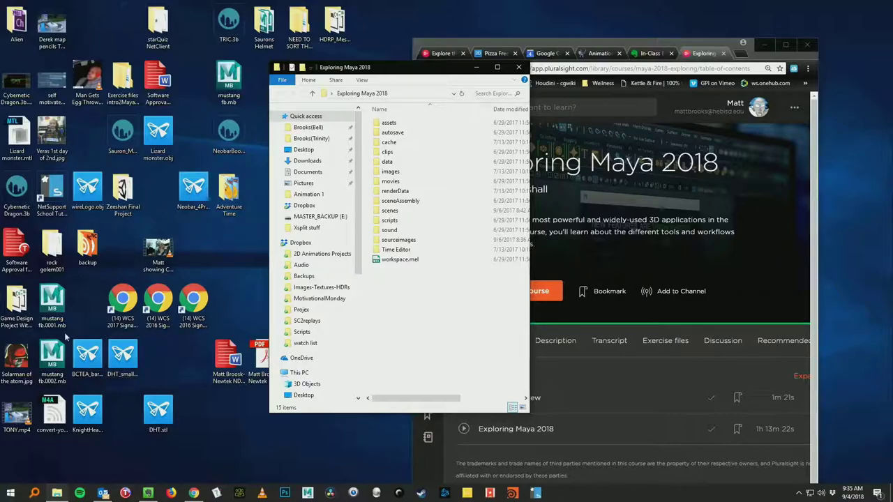
{"action": "left_click", "coordinate": [11, 493]}
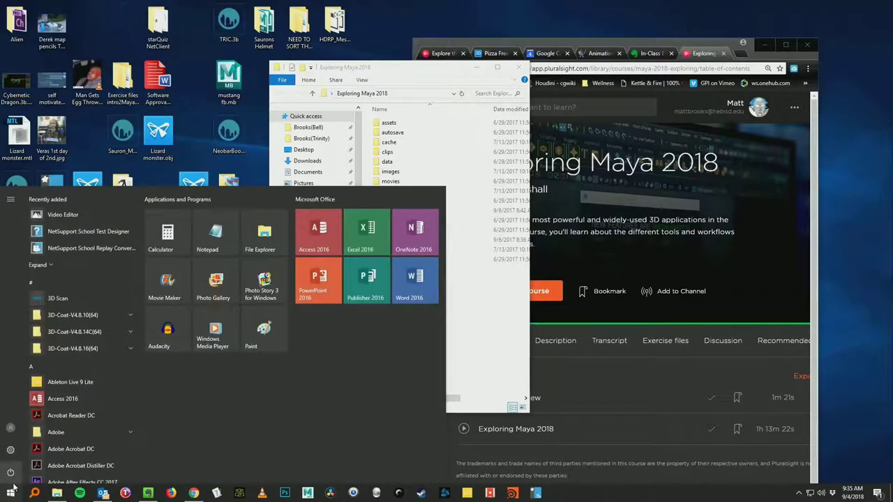
{"action": "type", "text": "maya"}
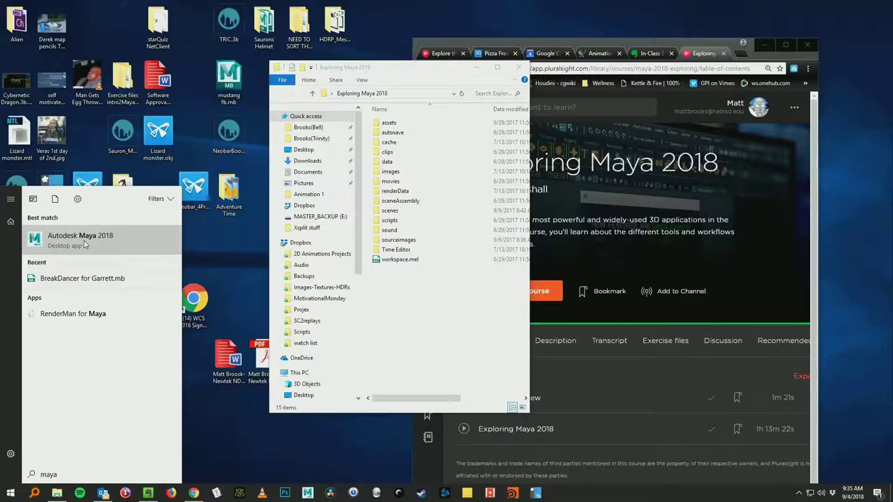
{"action": "left_click", "coordinate": [81, 239]}
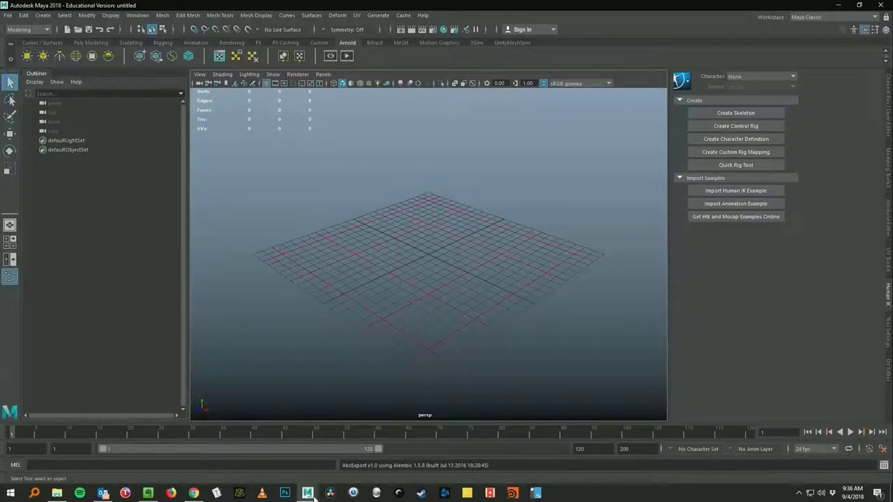
Step: Close Maya's separate Output Window from its taskbar thumbnail and show the File menu
{"action": "mouse_move", "coordinate": [308, 493]}
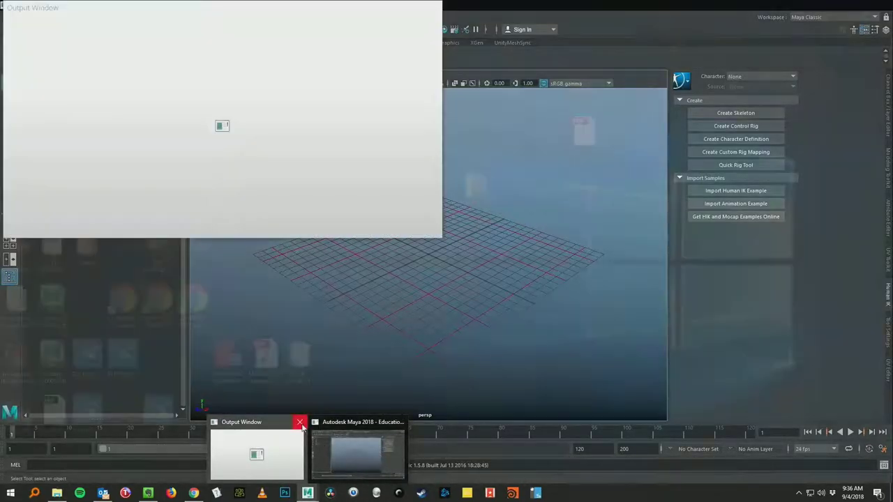
{"action": "left_click", "coordinate": [299, 422]}
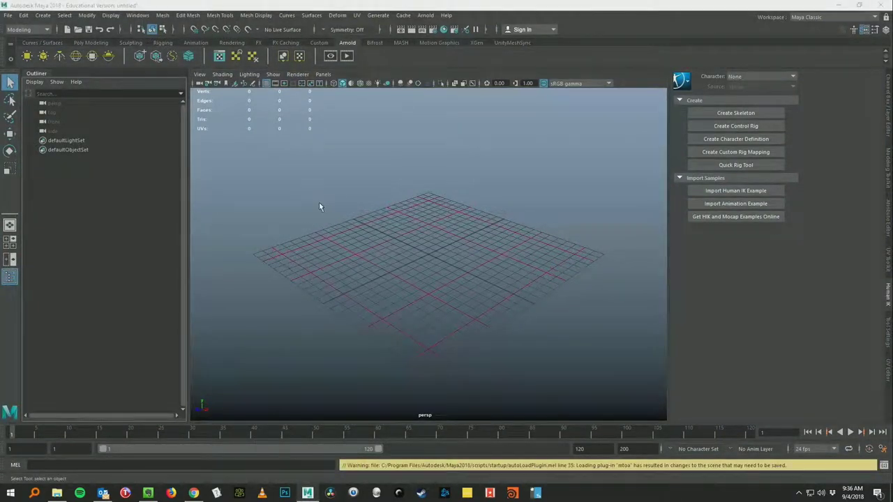
{"action": "left_click", "coordinate": [9, 17]}
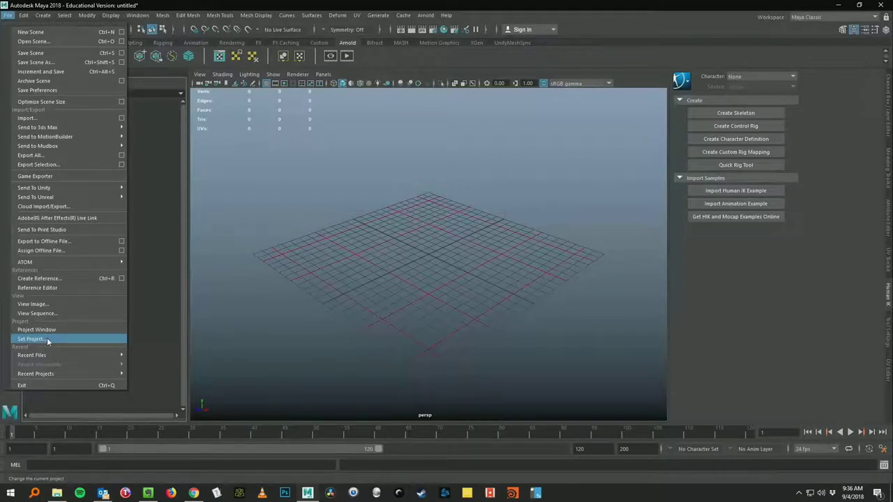
Step: Set the current project to the Desktop's Exploring Maya 2018 folder via Set Project
{"action": "left_click", "coordinate": [31, 339]}
{"action": "left_click_drag", "start_coordinate": [356, 45], "coordinate": [236, 61]}
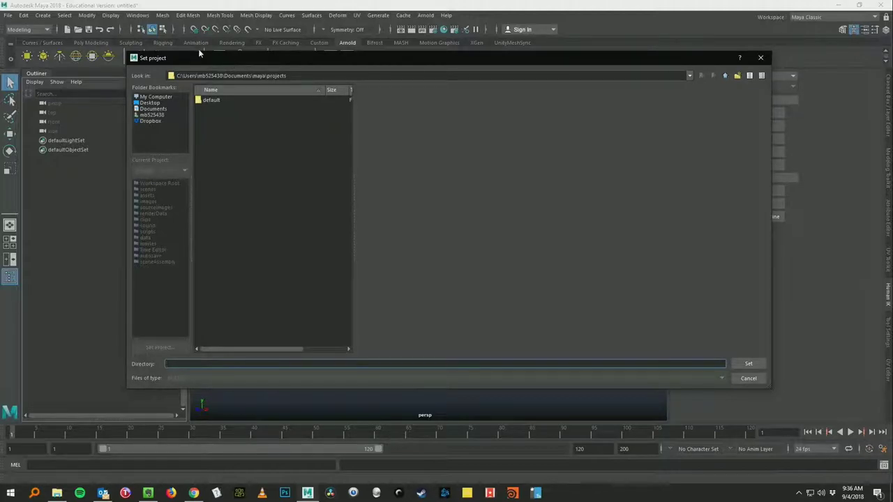
{"action": "left_click", "coordinate": [149, 102]}
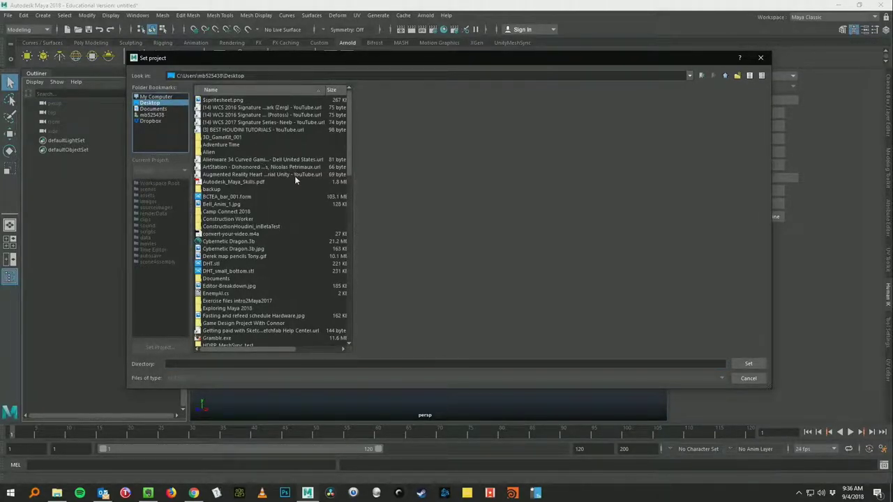
{"action": "scroll", "coordinate": [238, 158], "scroll_direction": "down", "scroll_amount": 6}
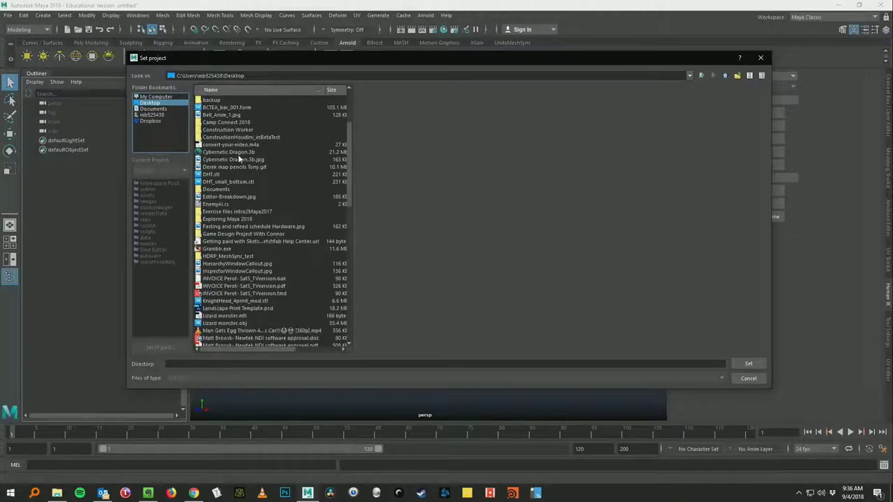
{"action": "left_click", "coordinate": [212, 175]}
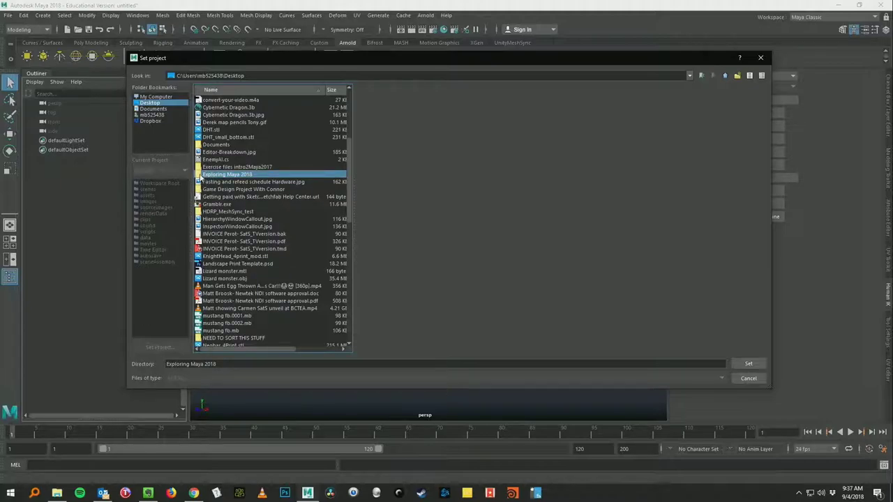
{"action": "double_click", "coordinate": [224, 174]}
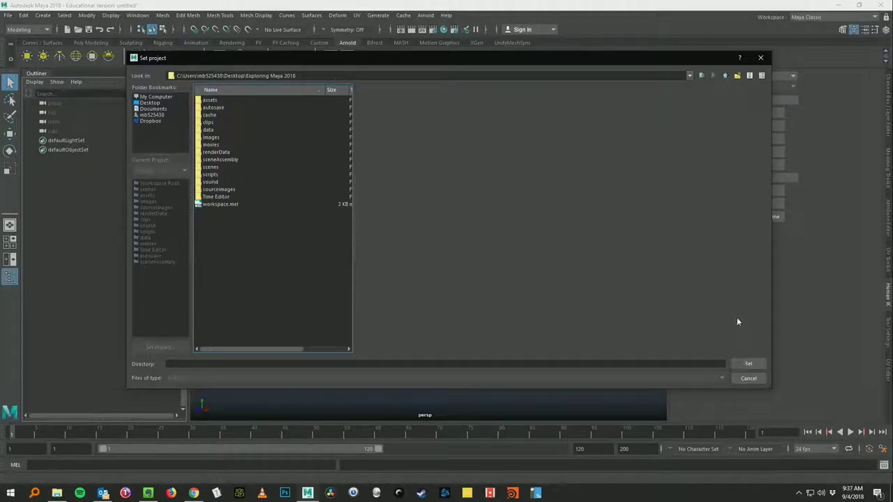
{"action": "left_click_drag", "start_coordinate": [771, 293], "coordinate": [719, 285]}
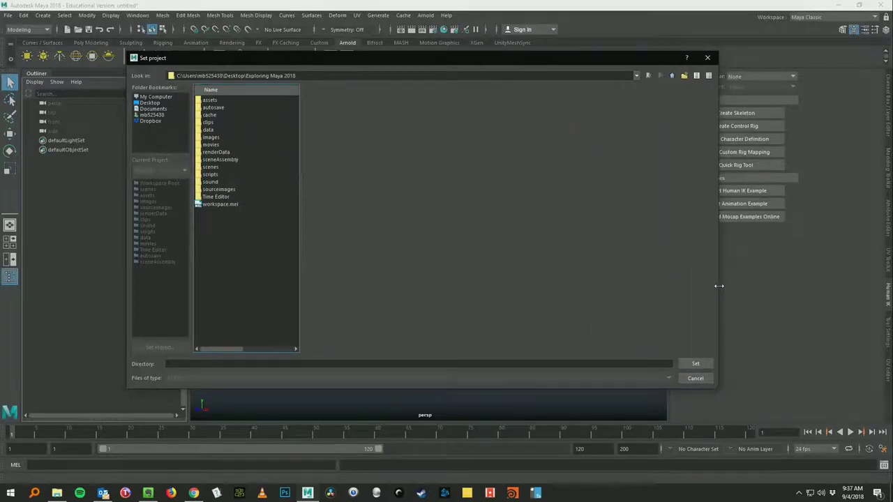
{"action": "left_click", "coordinate": [697, 364]}
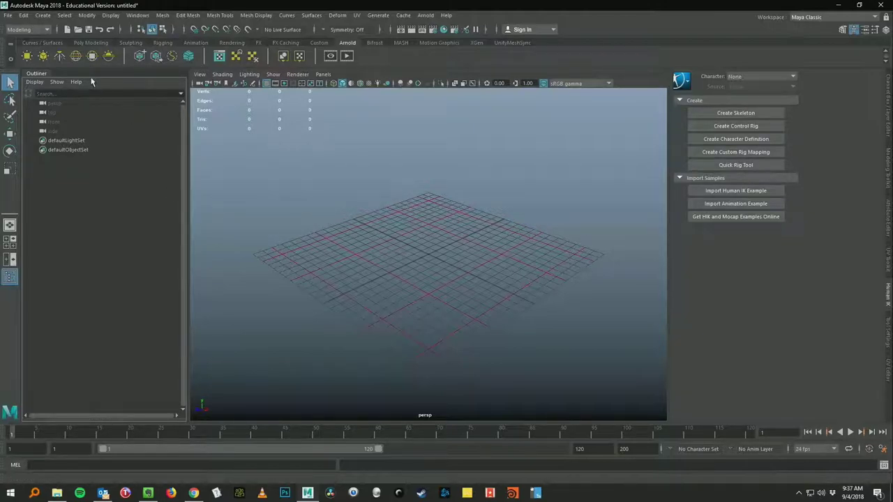
Step: Select 02-begin.ma in the Open Scene dialog, then bring the Pluralsight course page forward
{"action": "left_click", "coordinate": [8, 17]}
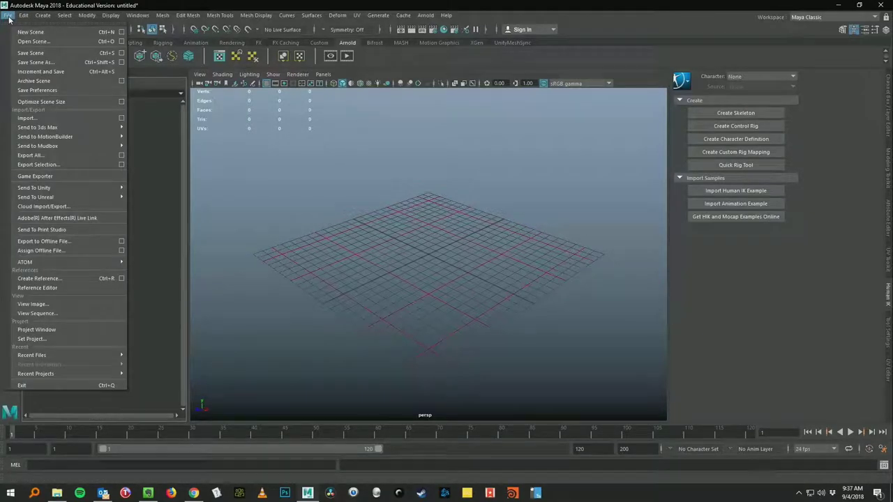
{"action": "left_click", "coordinate": [33, 41]}
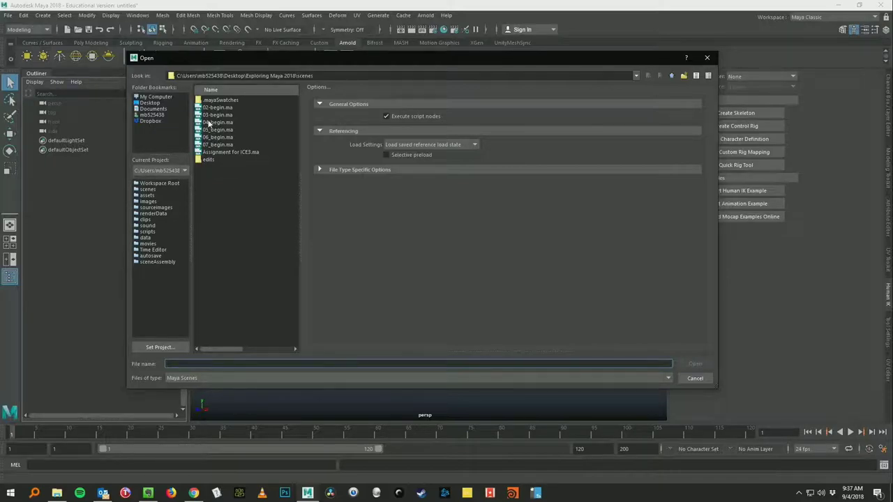
{"action": "left_click", "coordinate": [215, 108]}
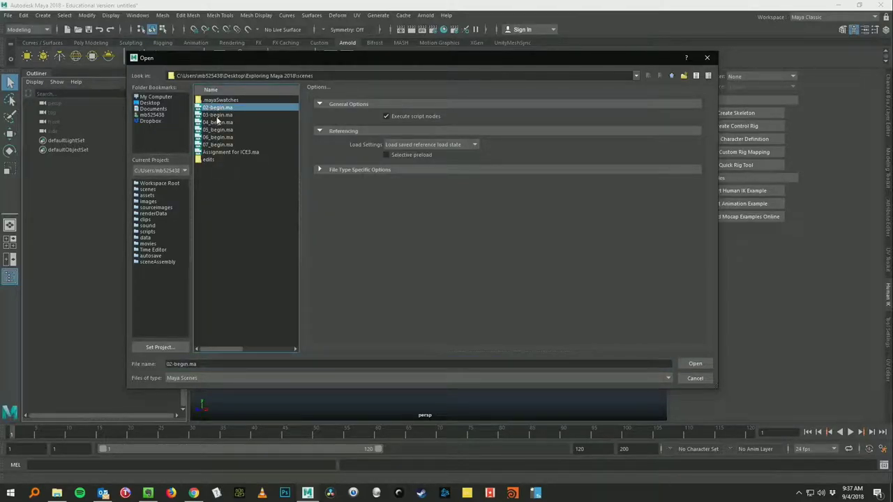
{"action": "left_click", "coordinate": [194, 493]}
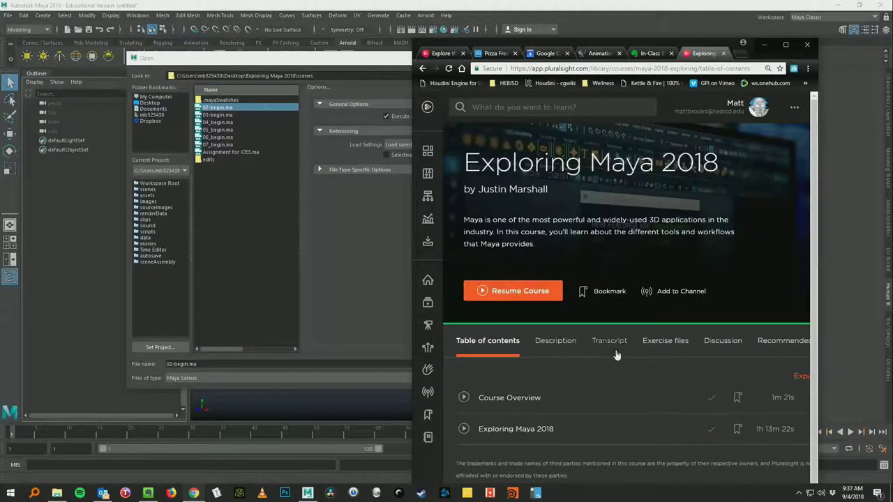
Step: Raise and widen the Pluralsight browser window, then scroll down the course page
{"action": "left_click_drag", "start_coordinate": [770, 59], "coordinate": [781, 27]}
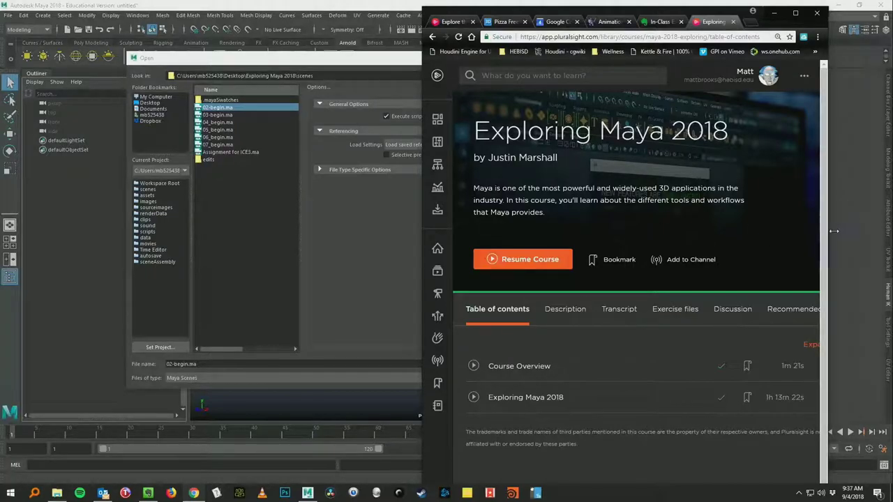
{"action": "left_click_drag", "start_coordinate": [829, 233], "coordinate": [878, 233]}
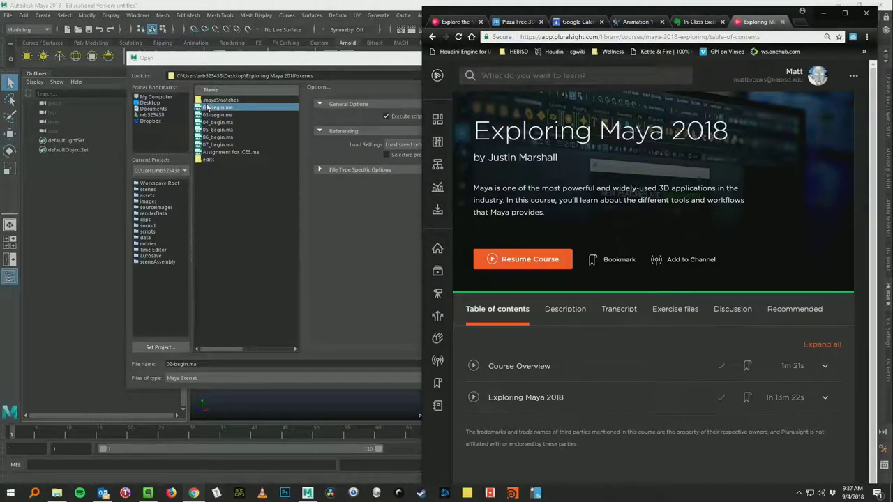
{"action": "scroll", "coordinate": [674, 368], "scroll_direction": "down", "scroll_amount": 1}
Step: Expand the Course Overview and Exploring Maya 2018 lesson lists, then return to Maya's Open dialog
{"action": "left_click", "coordinate": [825, 358]}
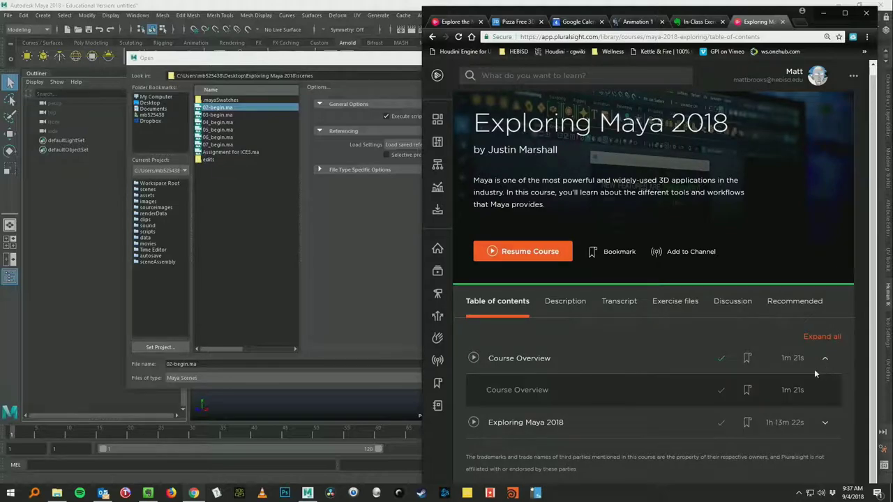
{"action": "left_click", "coordinate": [824, 423]}
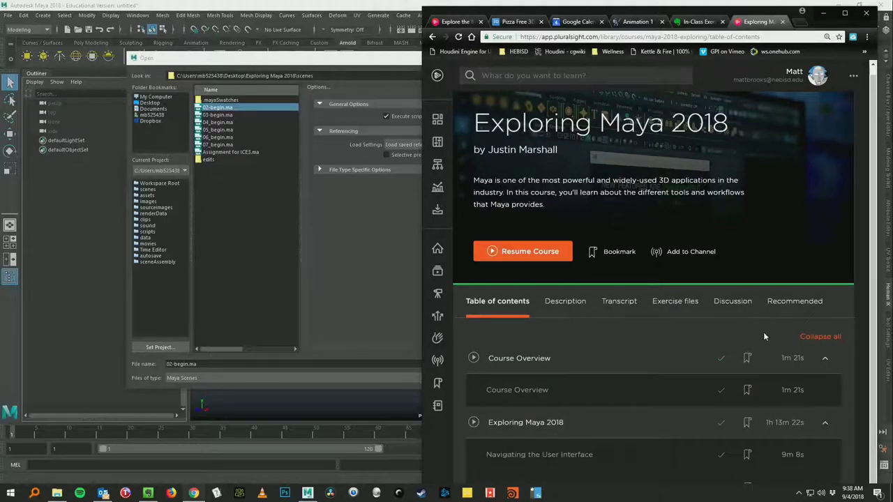
{"action": "scroll", "coordinate": [763, 332], "scroll_direction": "down", "scroll_amount": 1}
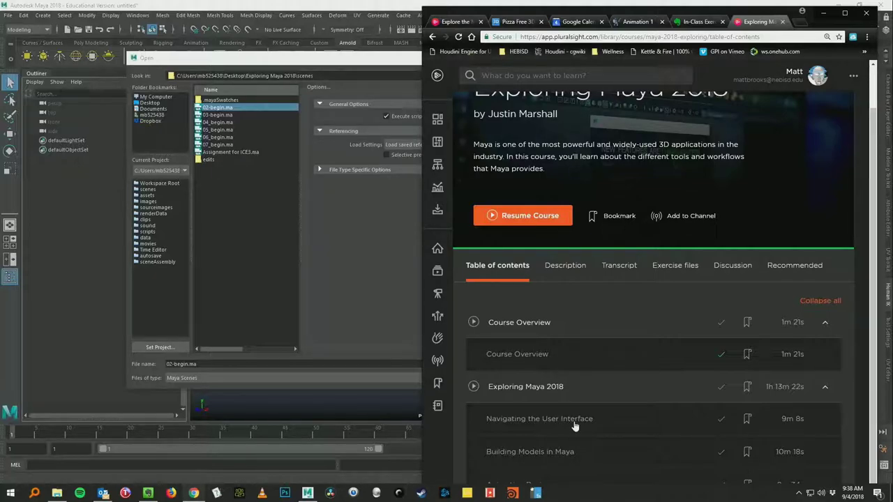
{"action": "left_click", "coordinate": [223, 256]}
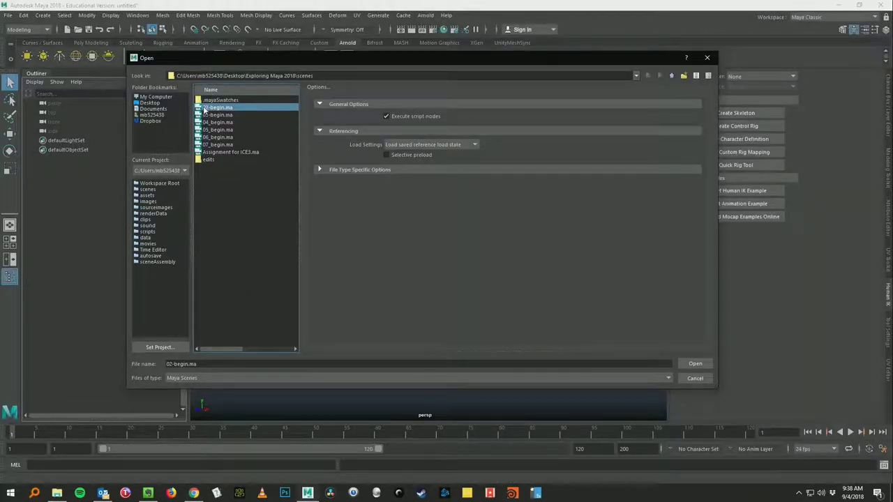
Step: Load 02-begin.ma with Don't Save for the untitled scene, then dismiss the read-errors notice
{"action": "left_click", "coordinate": [693, 364]}
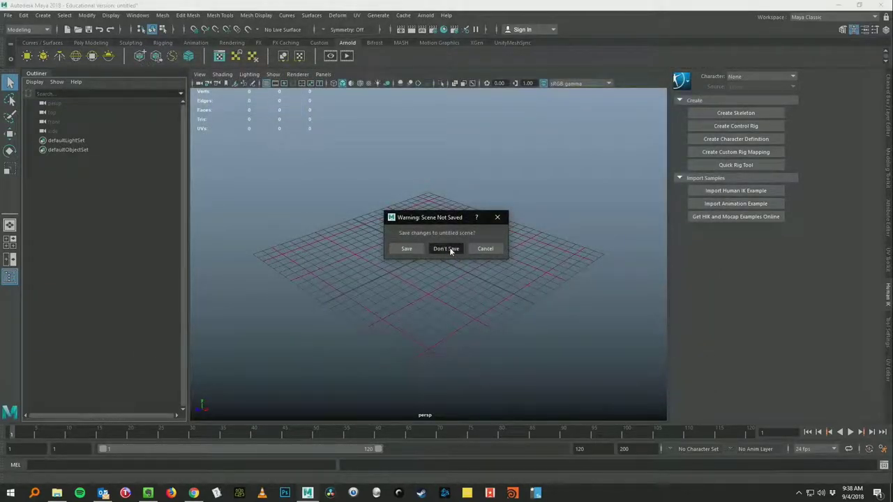
{"action": "left_click", "coordinate": [448, 249]}
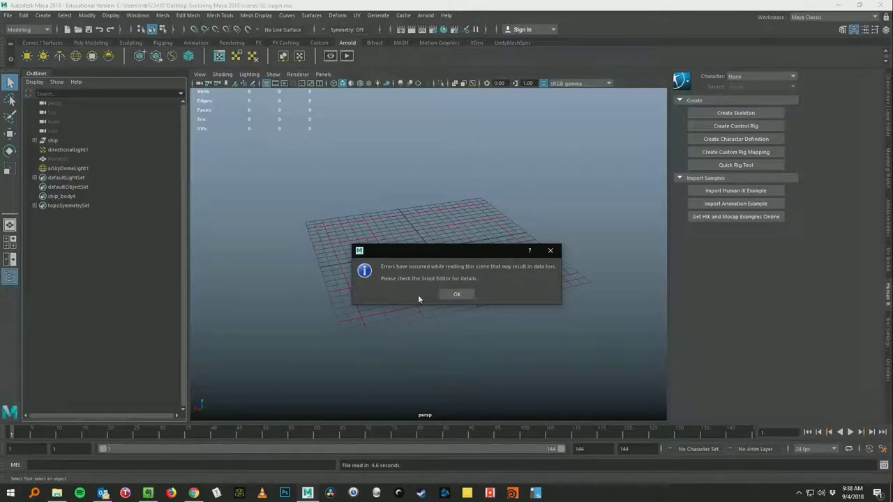
{"action": "left_click", "coordinate": [456, 296]}
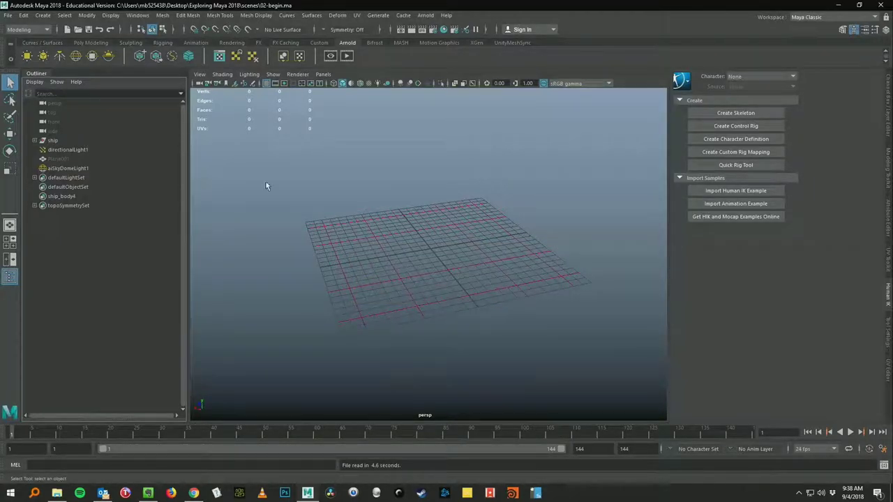
Step: Close the Outliner, show the display layers, make sail_ship visible and orbit toward the hull
{"action": "left_click", "coordinate": [47, 74]}
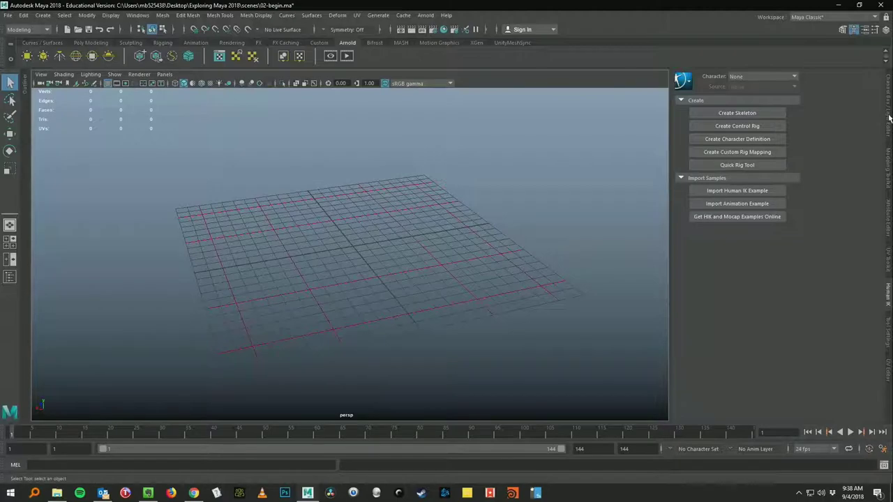
{"action": "left_click", "coordinate": [890, 119]}
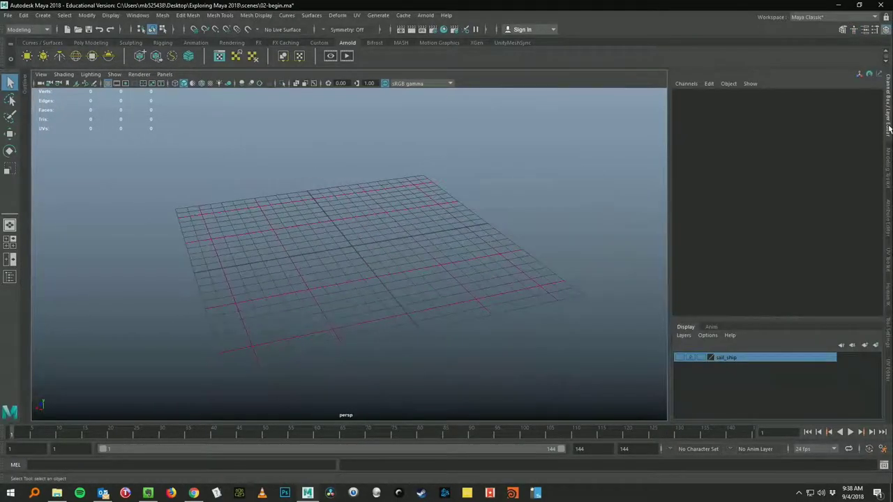
{"action": "left_click", "coordinate": [680, 359]}
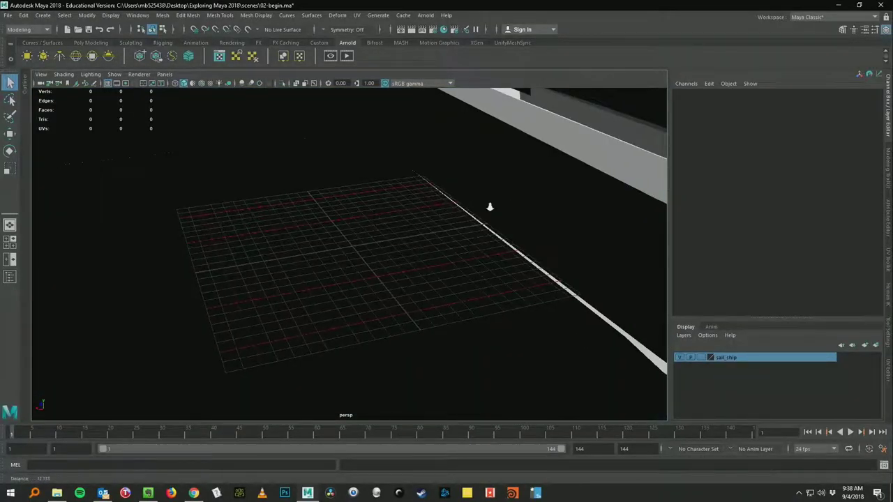
{"action": "left_click_drag", "start_coordinate": [489, 203], "coordinate": [317, 146], "text": "alt"}
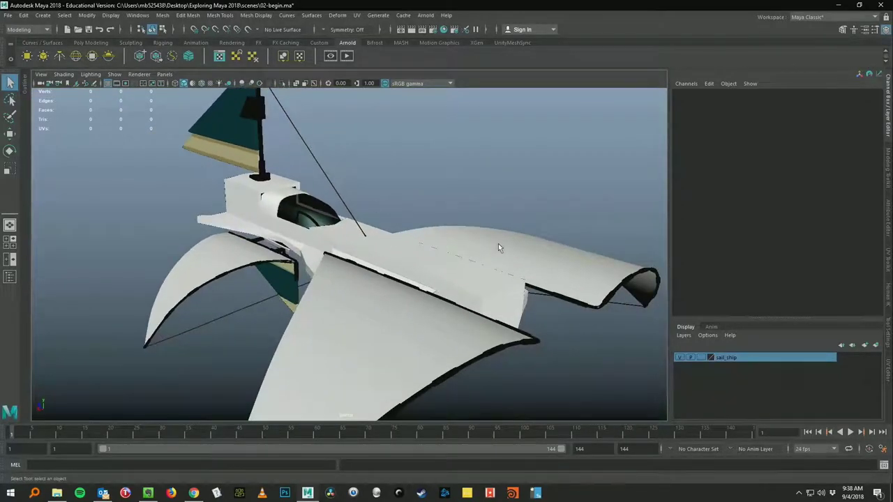
Step: Toggle the sail_ship layer's visibility until hidden, then bring up the Pluralsight course page
{"action": "left_click", "coordinate": [680, 358]}
{"action": "left_click", "coordinate": [681, 358]}
{"action": "left_click", "coordinate": [681, 358]}
{"action": "left_click", "coordinate": [681, 358]}
{"action": "left_click", "coordinate": [681, 358]}
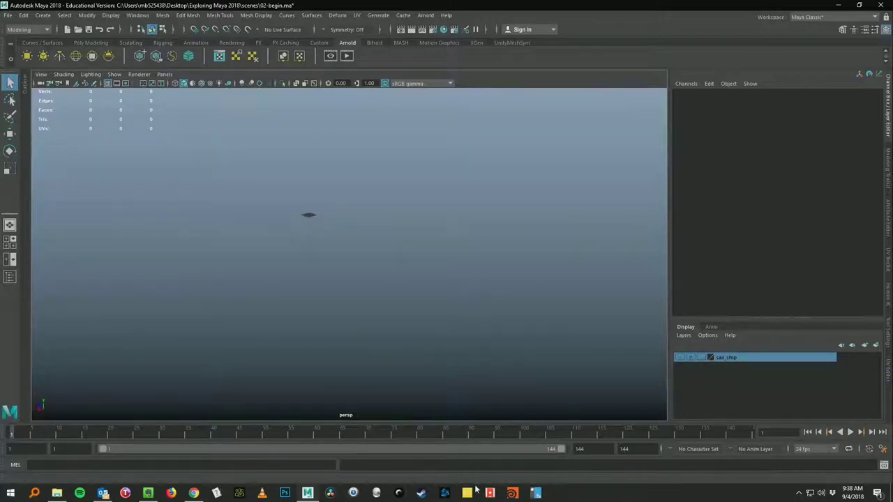
{"action": "left_click", "coordinate": [194, 493]}
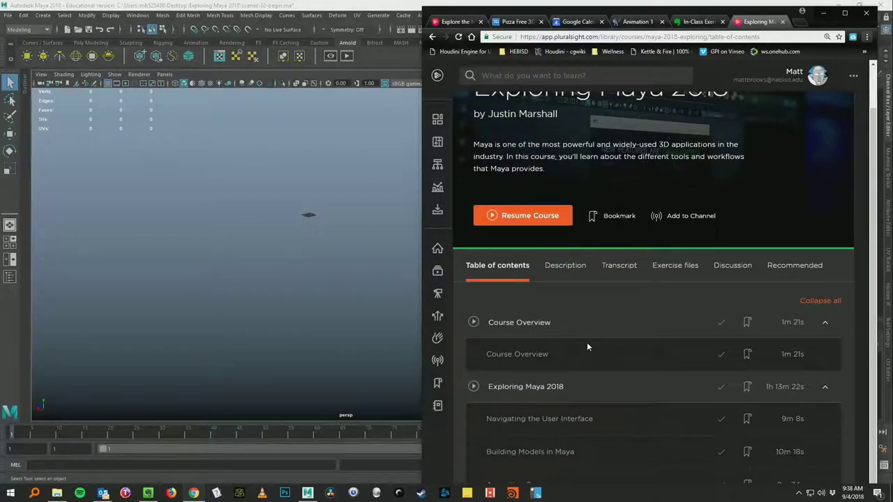
Step: Back in Maya, pick 03-begin.ma through File > Open Scene and open it
{"action": "left_click", "coordinate": [194, 494]}
{"action": "left_click", "coordinate": [7, 14]}
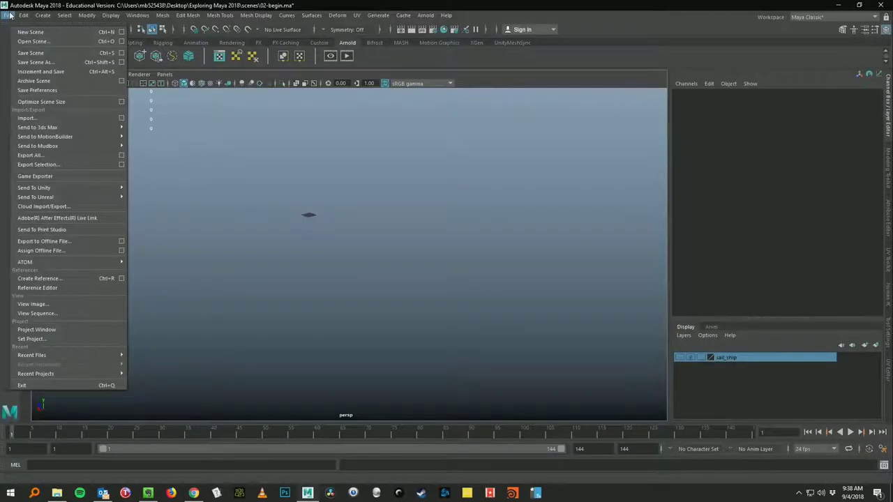
{"action": "left_click", "coordinate": [31, 42]}
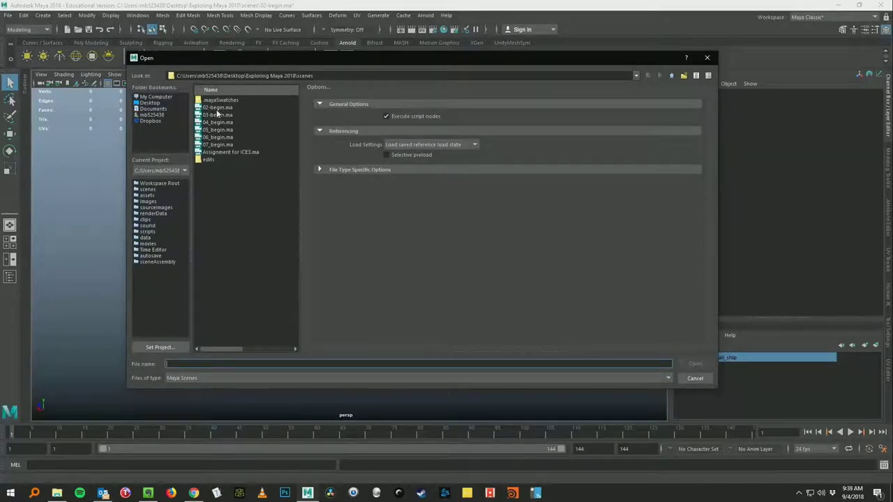
{"action": "left_click", "coordinate": [218, 114]}
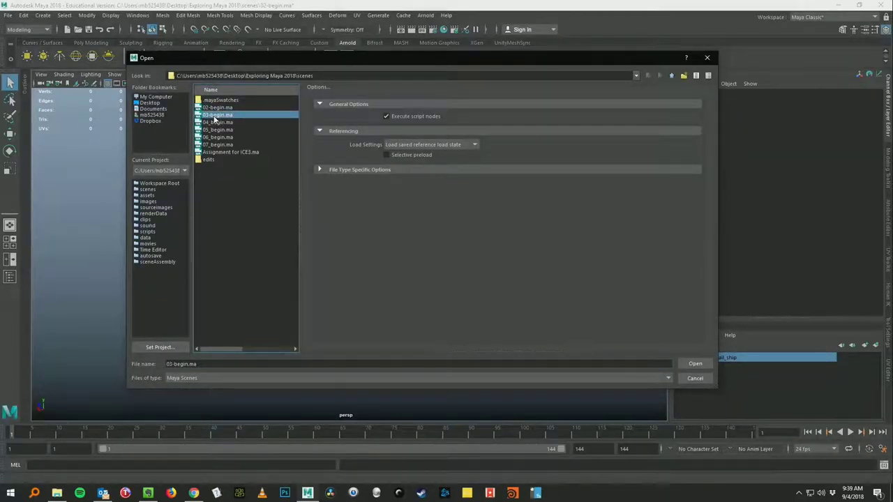
{"action": "left_click", "coordinate": [684, 364]}
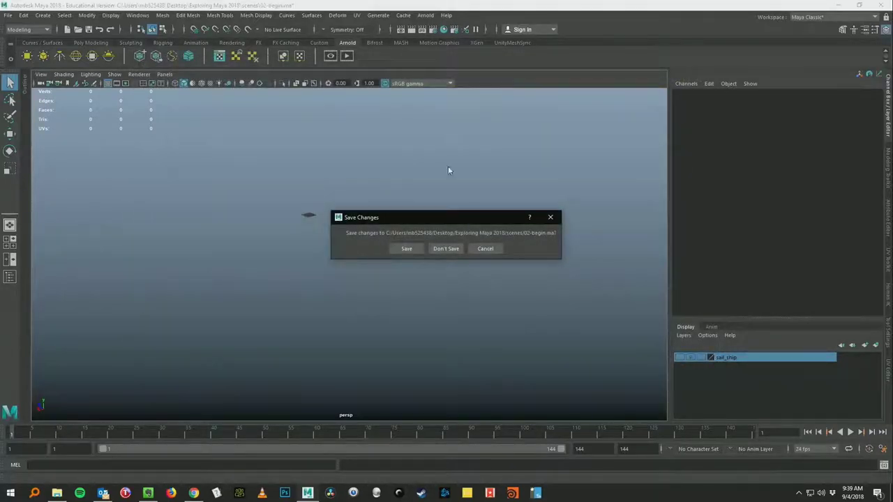
Step: Decline saving changes to 02-begin.ma so the new scene loads
{"action": "left_click", "coordinate": [452, 249]}
{"action": "left_click_drag", "start_coordinate": [446, 218], "coordinate": [459, 203]}
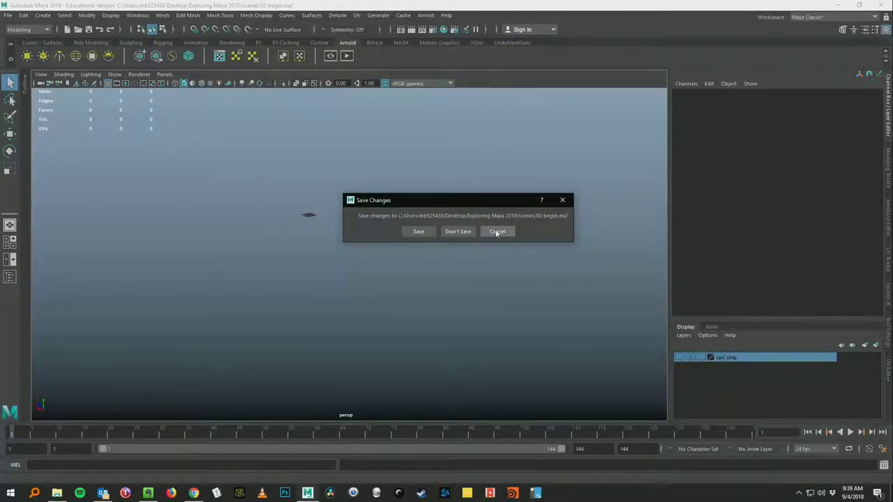
{"action": "left_click", "coordinate": [457, 231]}
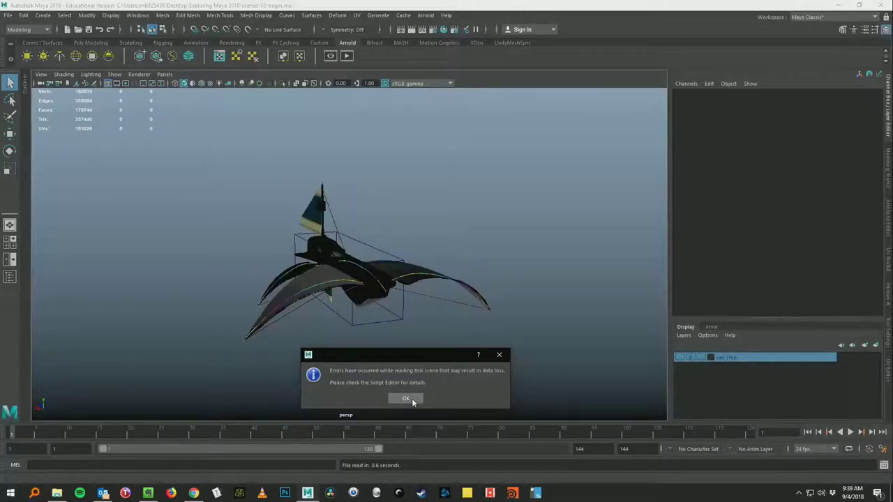
Step: Dismiss the loading error and tumble in close around the sail ship's hull
{"action": "left_click", "coordinate": [405, 398]}
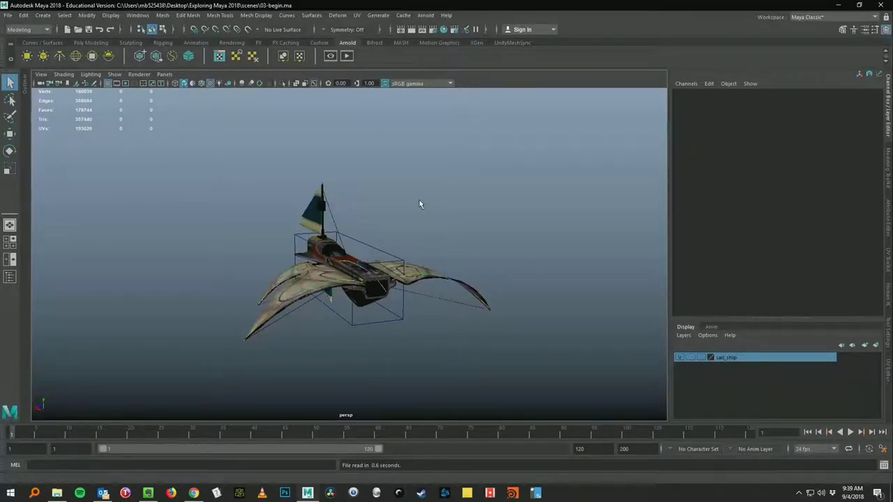
{"action": "left_click_drag", "start_coordinate": [446, 154], "coordinate": [415, 139], "text": "alt"}
{"action": "right_click_drag", "start_coordinate": [414, 140], "coordinate": [565, 130], "text": "alt"}
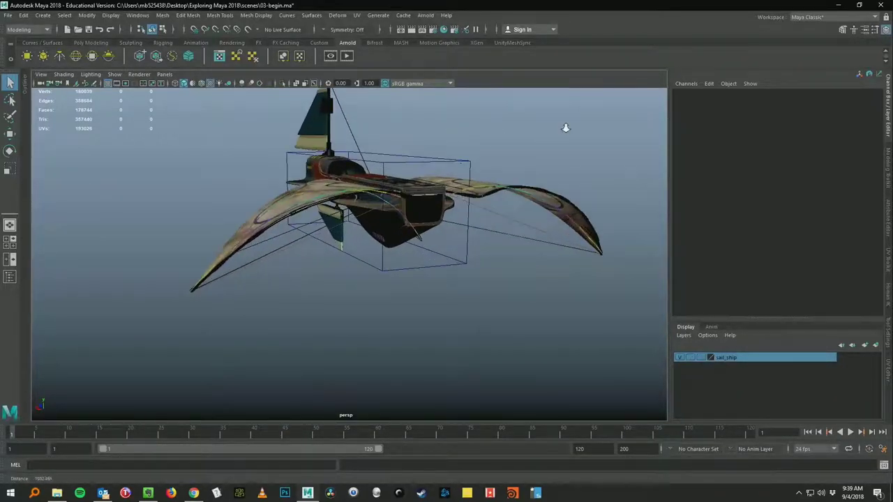
{"action": "left_click_drag", "start_coordinate": [565, 129], "coordinate": [419, 168], "text": "alt"}
{"action": "right_click_drag", "start_coordinate": [418, 168], "coordinate": [488, 143], "text": "alt"}
{"action": "left_click_drag", "start_coordinate": [489, 143], "coordinate": [433, 164], "text": "alt"}
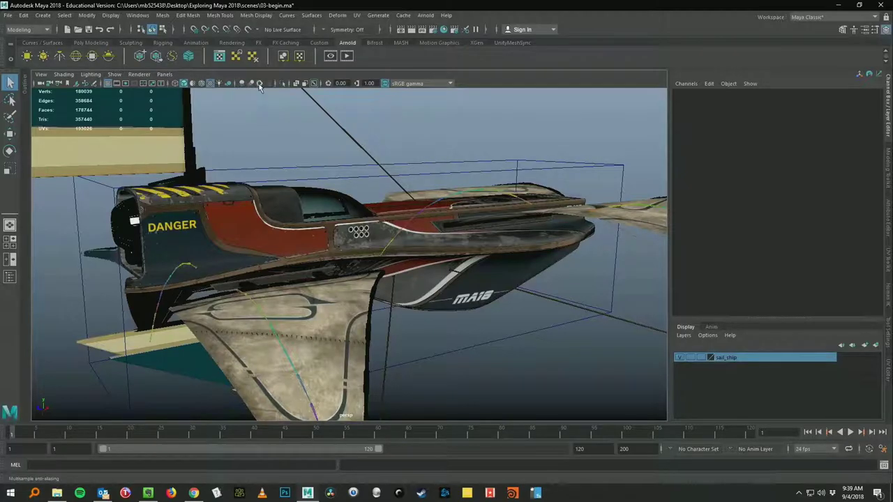
Step: Turn on screen-space ambient occlusion and pull back to a high view of the whole ship
{"action": "left_click", "coordinate": [242, 83]}
{"action": "left_click_drag", "start_coordinate": [501, 179], "coordinate": [412, 187], "text": "alt"}
{"action": "right_click_drag", "start_coordinate": [412, 187], "coordinate": [412, 145], "text": "alt"}
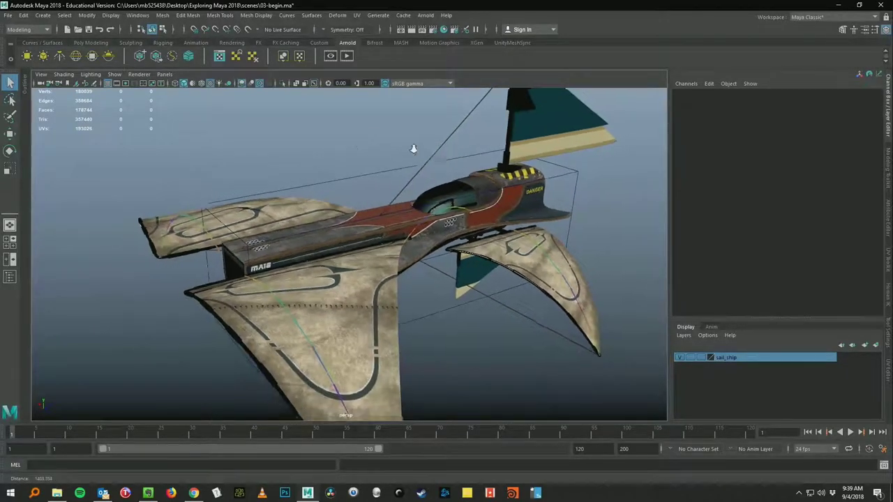
{"action": "left_click_drag", "start_coordinate": [412, 145], "coordinate": [394, 272], "text": "alt"}
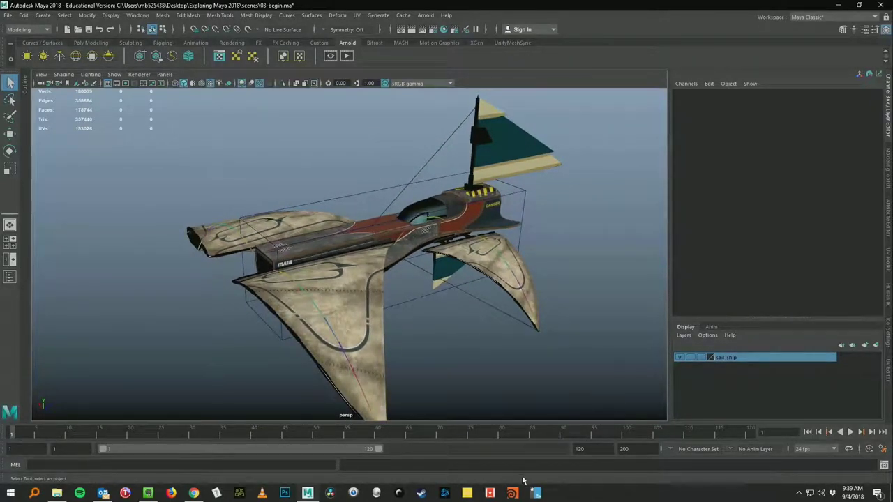
Step: Briefly bring up and reposition the Pluralsight page, then return to Maya
{"action": "left_click", "coordinate": [202, 493]}
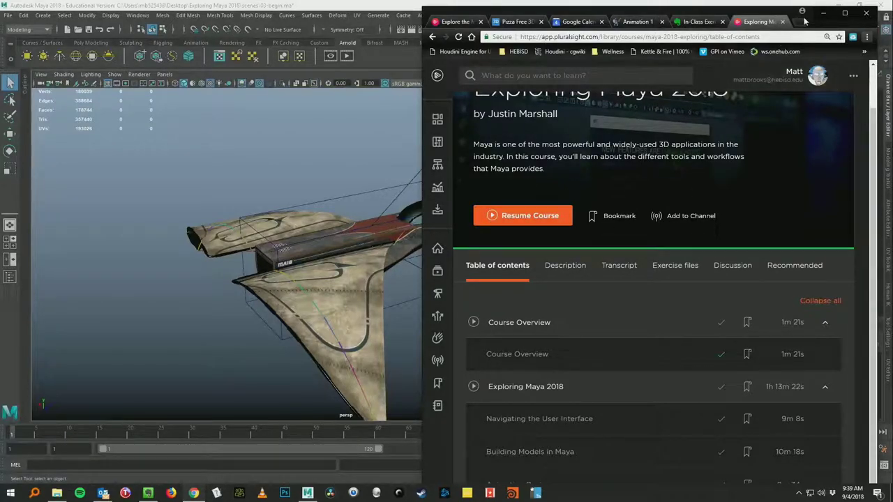
{"action": "mouse_move", "coordinate": [825, 25]}
{"action": "left_mouse_down"}
{"action": "mouse_move", "coordinate": [815, 17]}
{"action": "mouse_move", "coordinate": [841, 20]}
{"action": "left_mouse_up"}
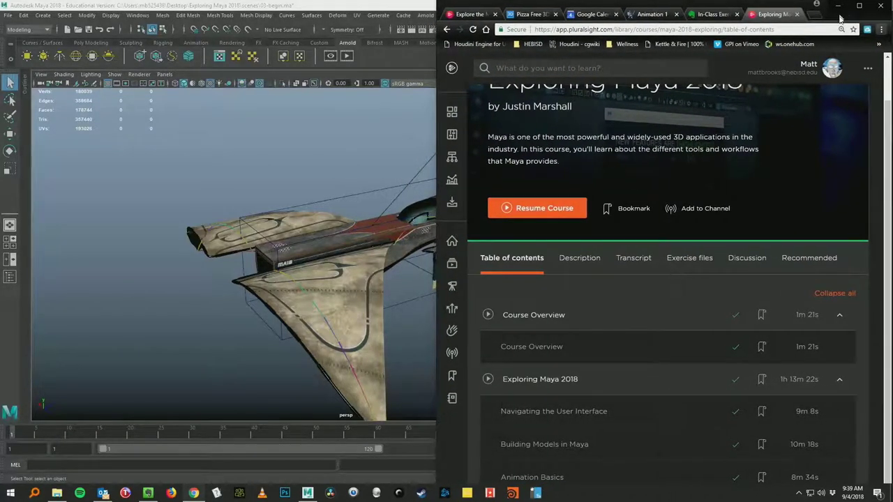
{"action": "left_click", "coordinate": [344, 6]}
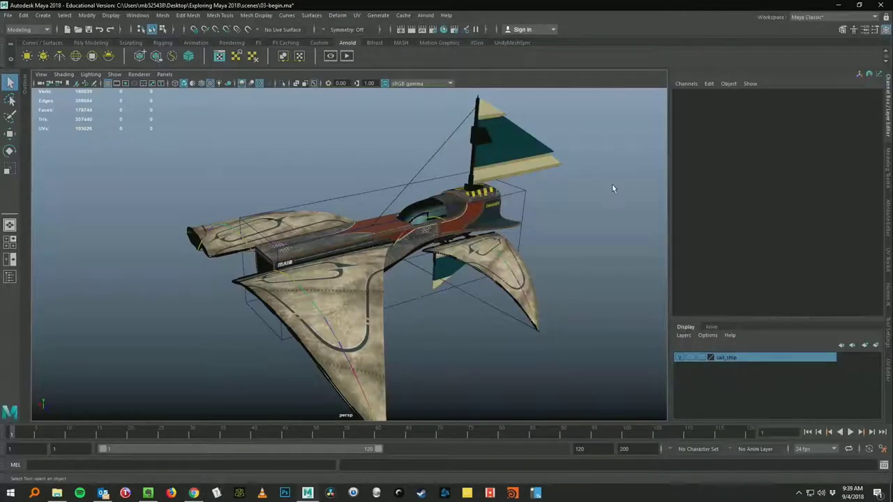